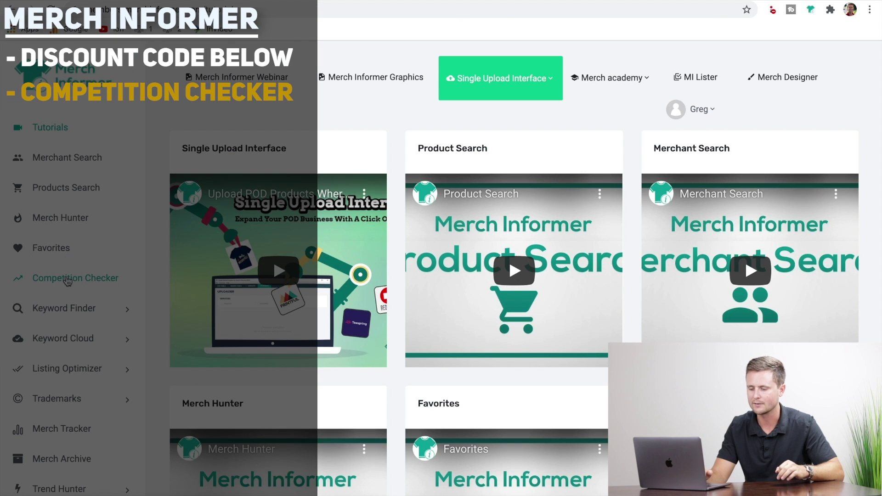
Step: Open the Competition Checker and examine the bestselling shirts for the quoted phrase "highschool graduate" in the US marketplace
{"action": "left_click", "coordinate": [67, 281]}
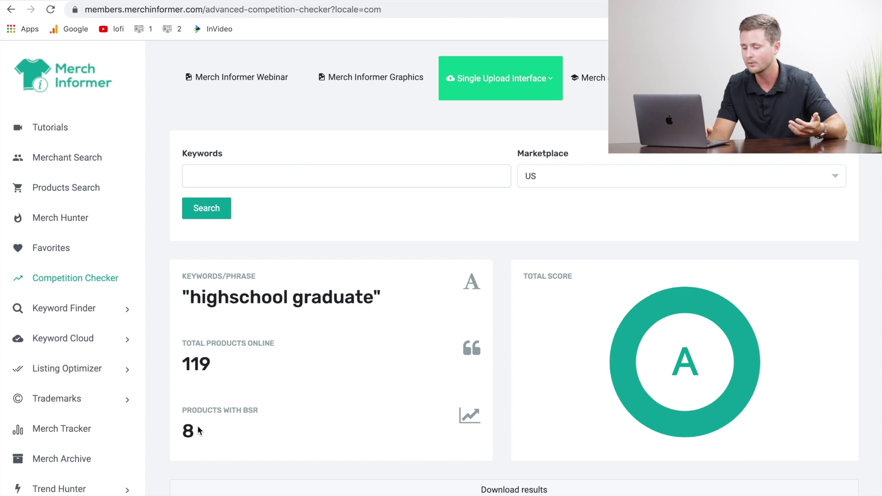
{"action": "scroll", "coordinate": [198, 431], "scroll_direction": "down", "scroll_amount": 12}
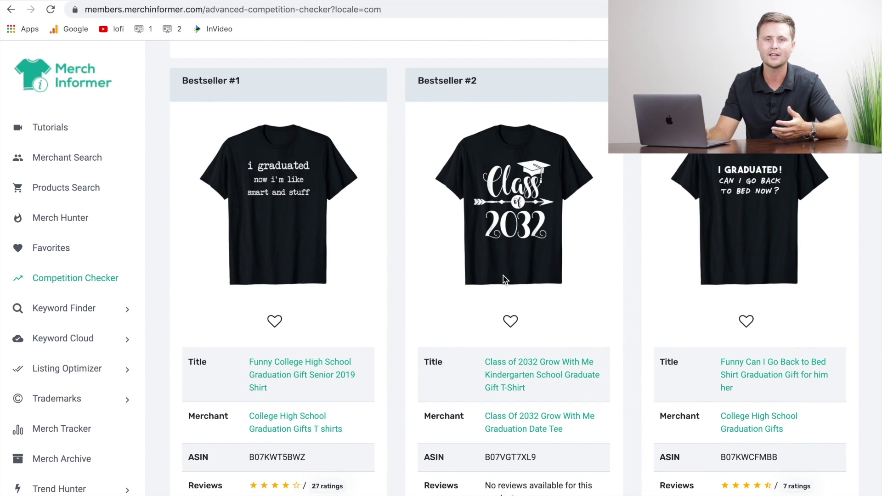
{"action": "scroll", "coordinate": [505, 279], "scroll_direction": "down", "scroll_amount": 10}
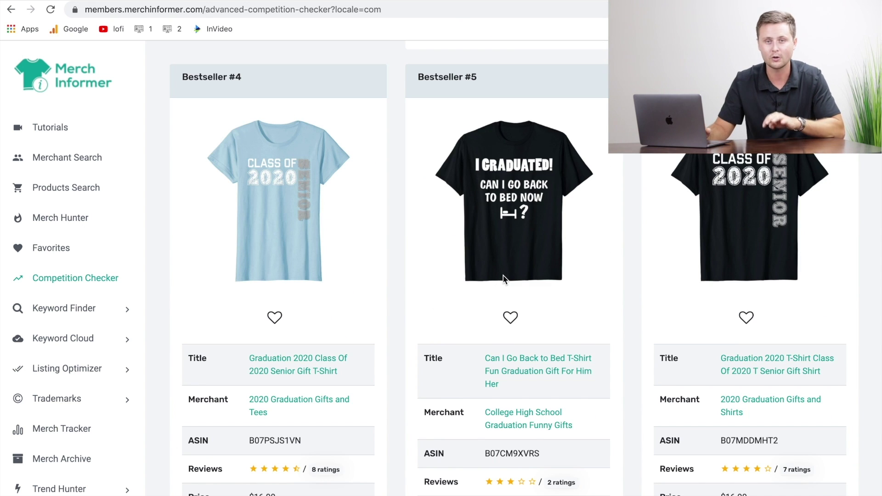
{"action": "scroll", "coordinate": [504, 277], "scroll_direction": "down", "scroll_amount": 12}
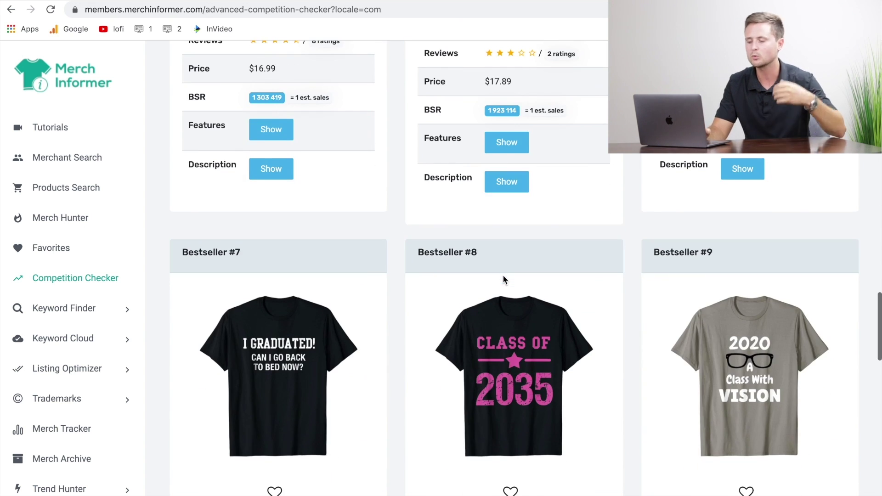
{"action": "scroll", "coordinate": [506, 280], "scroll_direction": "down", "scroll_amount": 12}
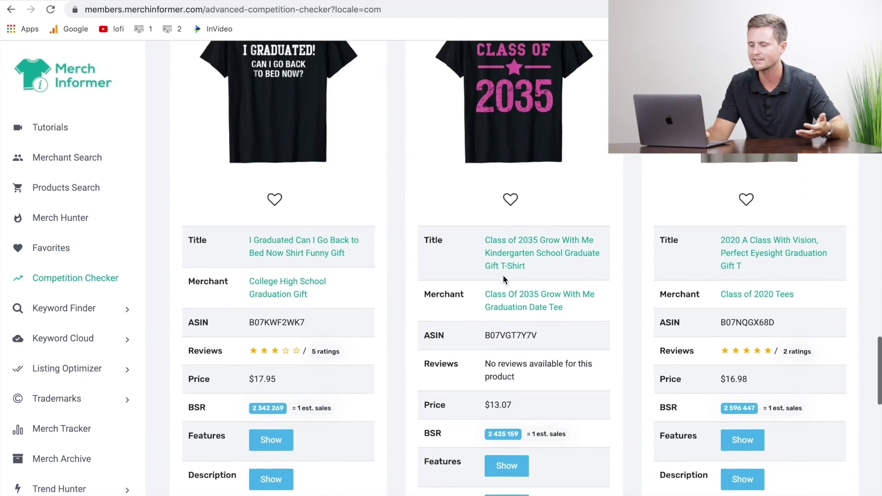
{"action": "scroll", "coordinate": [505, 280], "scroll_direction": "up", "scroll_amount": 10}
{"action": "scroll", "coordinate": [504, 279], "scroll_direction": "down", "scroll_amount": 2}
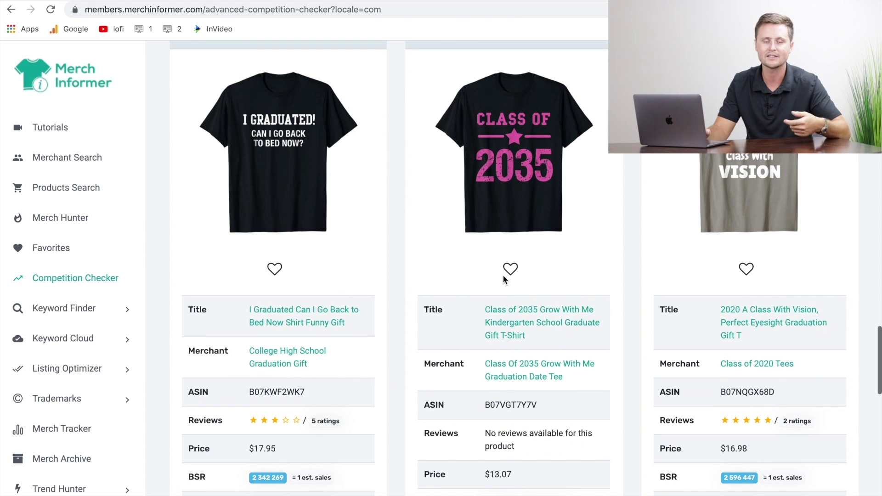
{"action": "scroll", "coordinate": [505, 279], "scroll_direction": "up", "scroll_amount": 20}
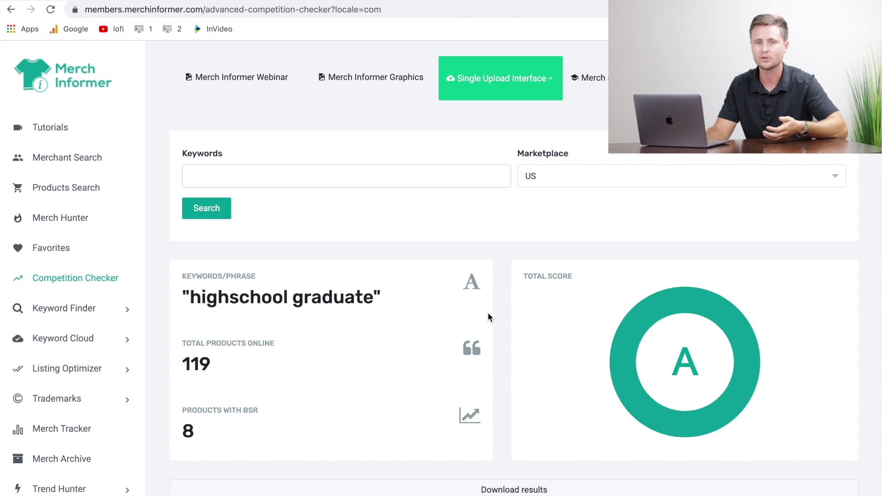
Step: Compare the Competition Checker results for "highschool graduate" with and without quotation marks
{"action": "left_click_drag", "start_coordinate": [190, 297], "coordinate": [370, 304]}
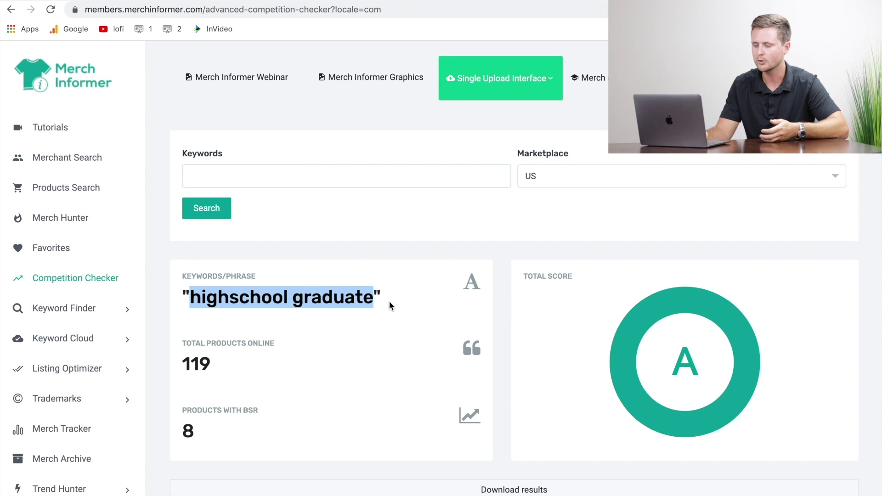
{"action": "left_click_drag", "start_coordinate": [385, 299], "coordinate": [373, 295]}
{"action": "left_click_drag", "start_coordinate": [190, 296], "coordinate": [183, 296]}
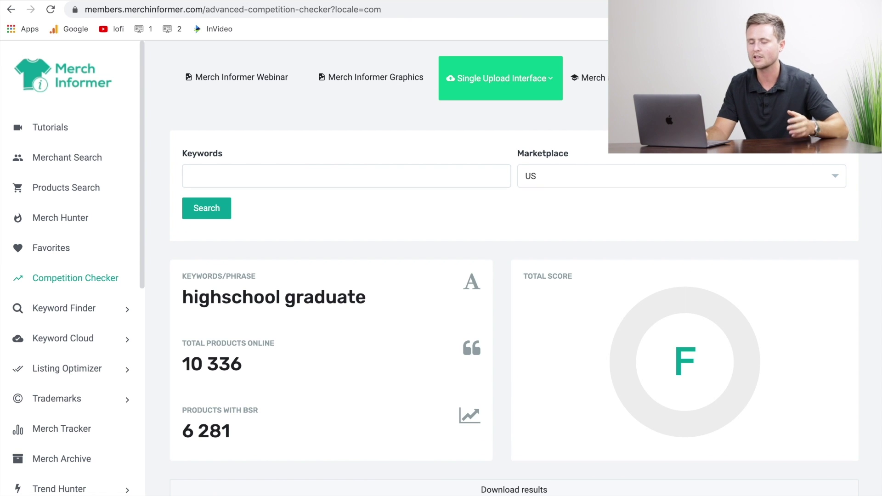
{"action": "left_click", "coordinate": [191, 1]}
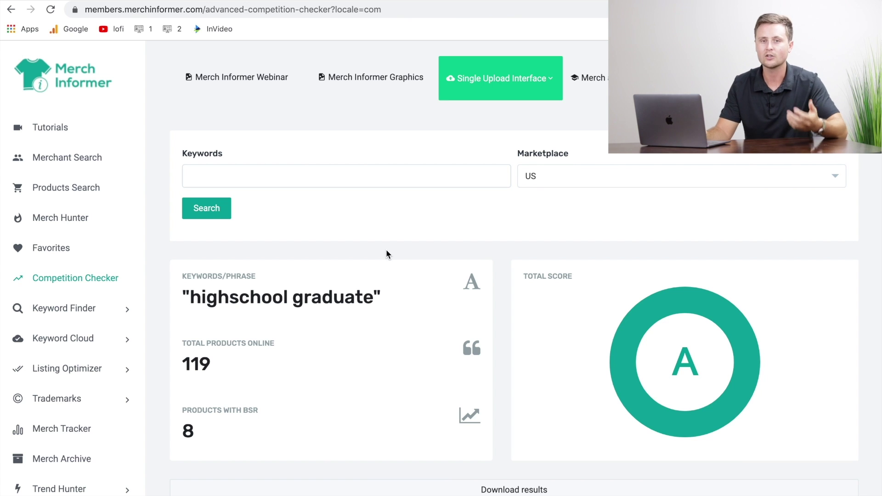
Step: View the Competition Checker results for the keyword dogs and examine its total number of products online
{"action": "left_click", "coordinate": [297, 2]}
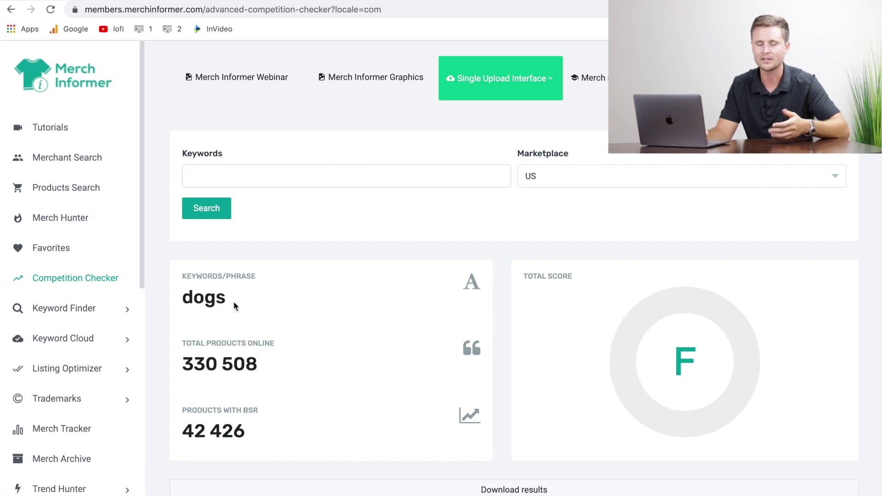
{"action": "left_click_drag", "start_coordinate": [233, 299], "coordinate": [180, 298]}
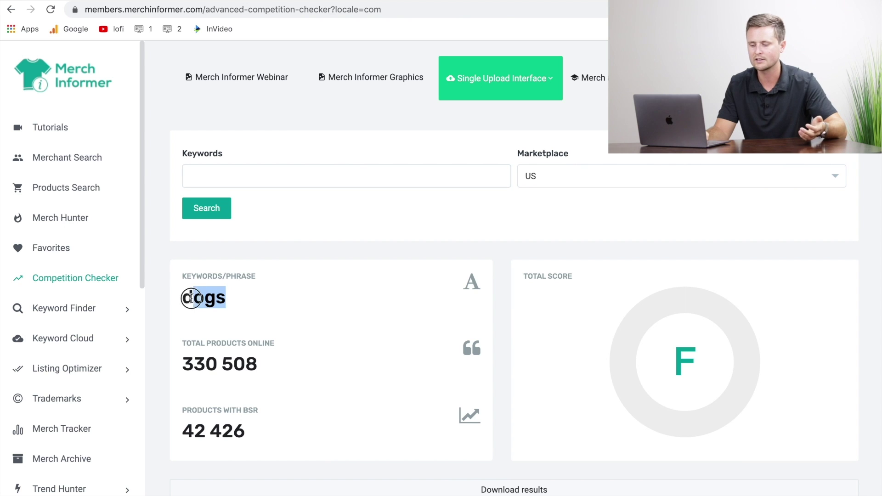
{"action": "left_click", "coordinate": [286, 296]}
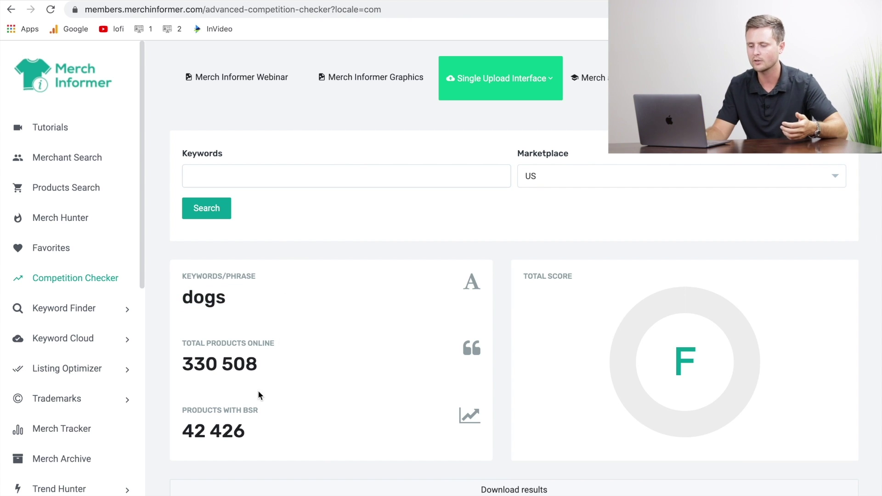
{"action": "left_click_drag", "start_coordinate": [258, 370], "coordinate": [180, 364]}
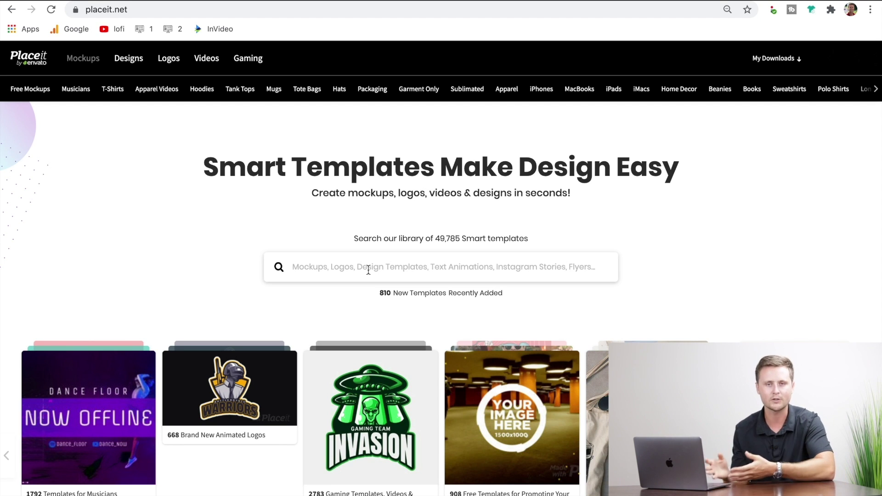
Step: Switch to Placeit, search the templates for "graduation", filter to T-Shirt Design and browse the designs
{"action": "type", "text": "graduation"}
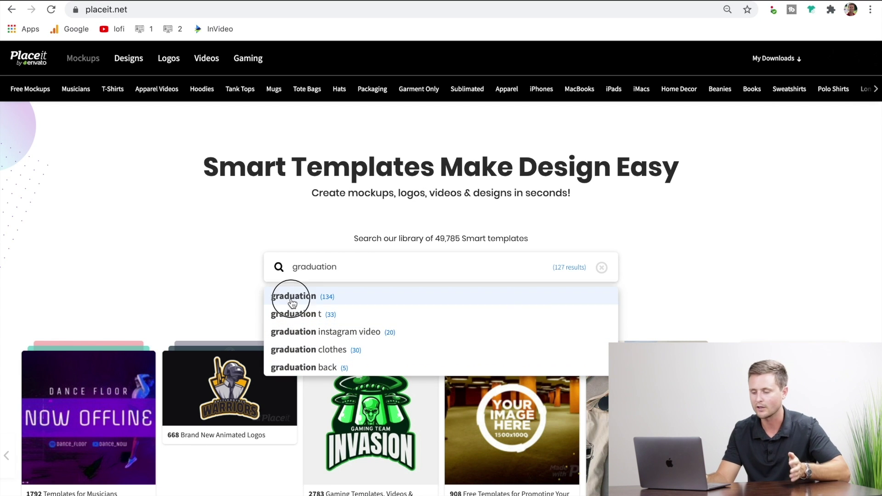
{"action": "left_click", "coordinate": [292, 297]}
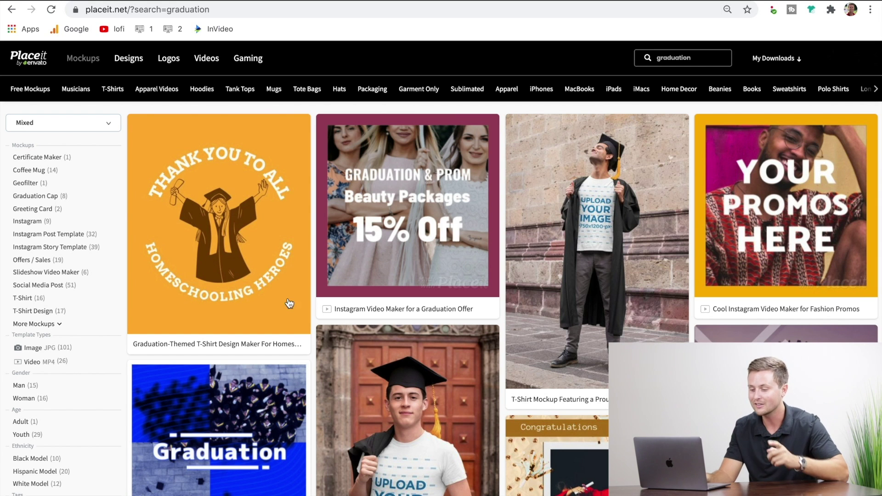
{"action": "left_click", "coordinate": [28, 312]}
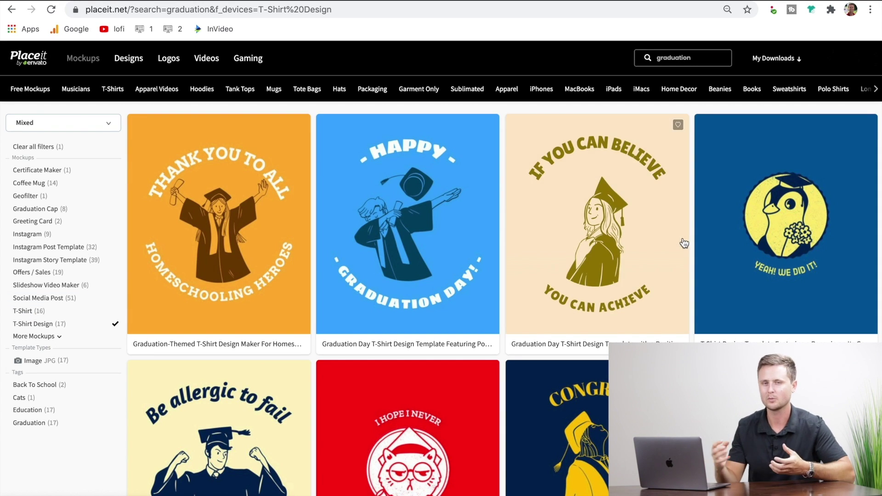
{"action": "scroll", "coordinate": [600, 298], "scroll_direction": "down", "scroll_amount": 15}
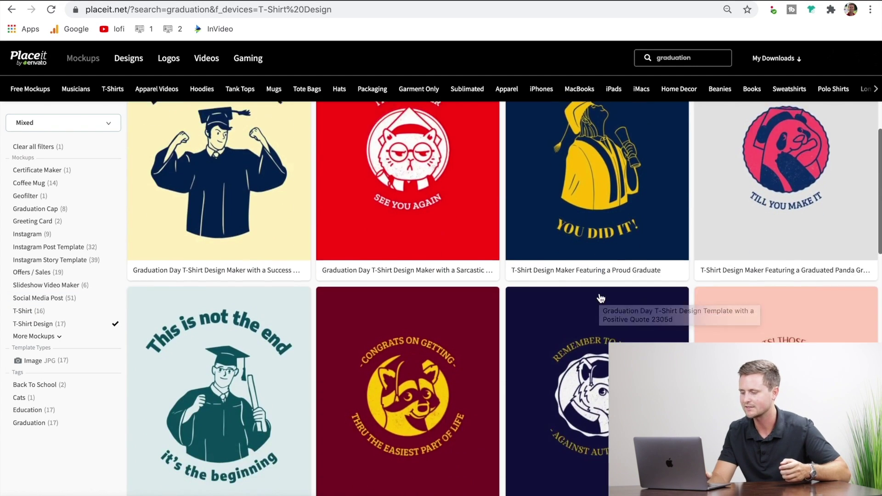
{"action": "scroll", "coordinate": [601, 299], "scroll_direction": "down", "scroll_amount": 5}
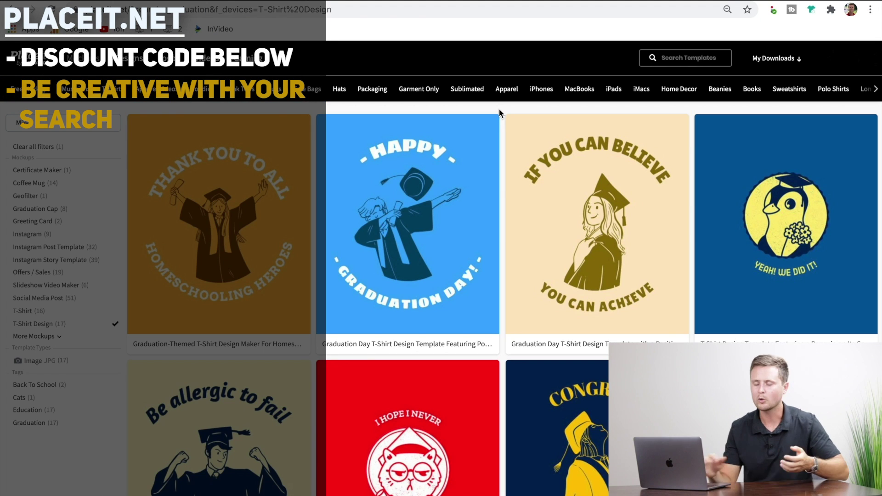
Step: Search the whole template library for "education" with Search within results turned off, and filter to T-Shirt Design
{"action": "left_click", "coordinate": [684, 58]}
{"action": "type", "text": "education"}
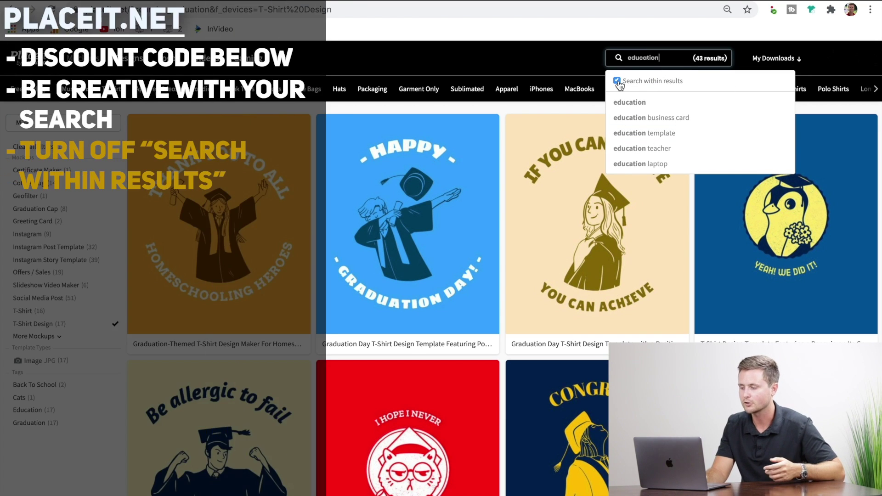
{"action": "left_click", "coordinate": [616, 81]}
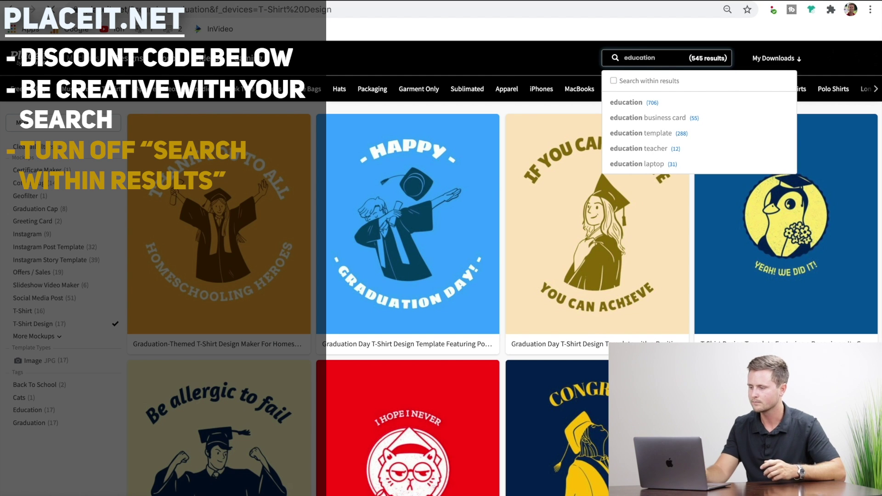
{"action": "key", "text": "Return"}
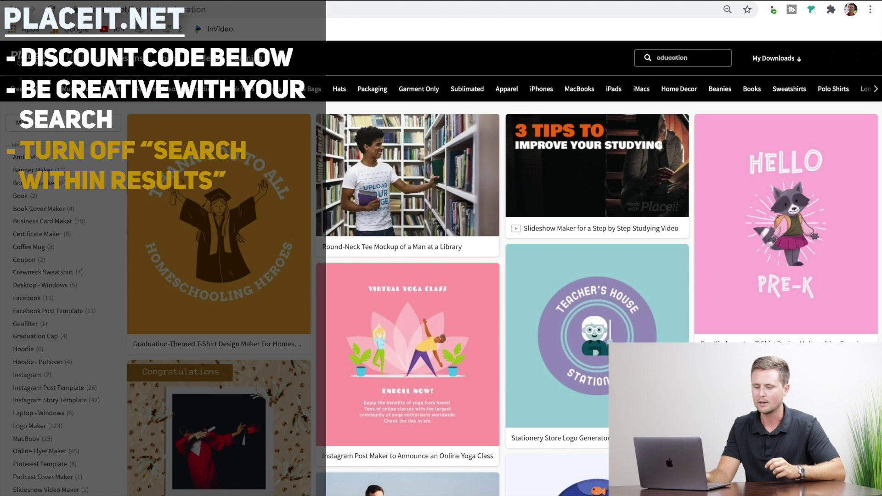
{"action": "scroll", "coordinate": [51, 381], "scroll_direction": "down", "scroll_amount": 4}
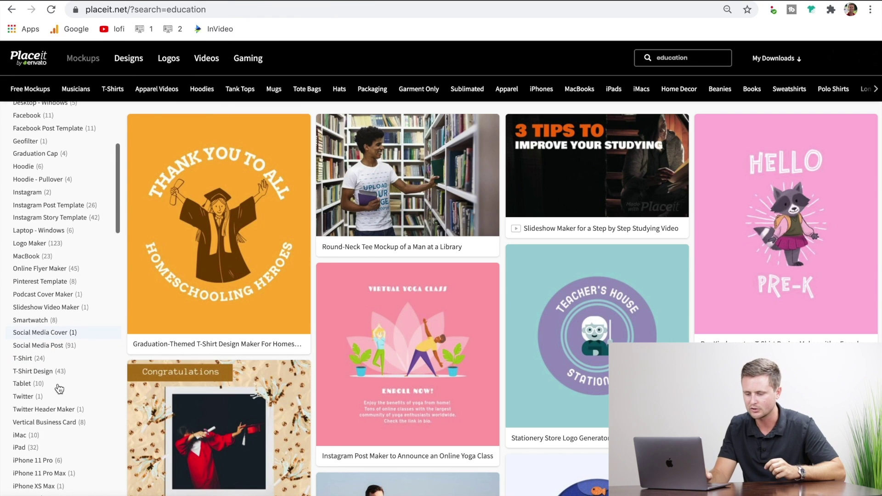
{"action": "left_click", "coordinate": [36, 366]}
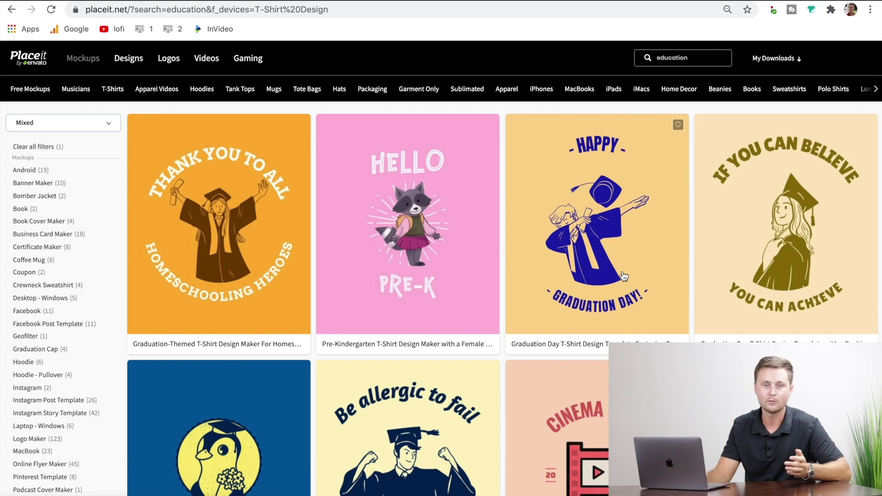
Step: Browse the education T-shirt designs and open the Happy Graduation Day template with the dabbing graduate for editing
{"action": "scroll", "coordinate": [624, 276], "scroll_direction": "down", "scroll_amount": 10}
{"action": "scroll", "coordinate": [623, 276], "scroll_direction": "down", "scroll_amount": 5}
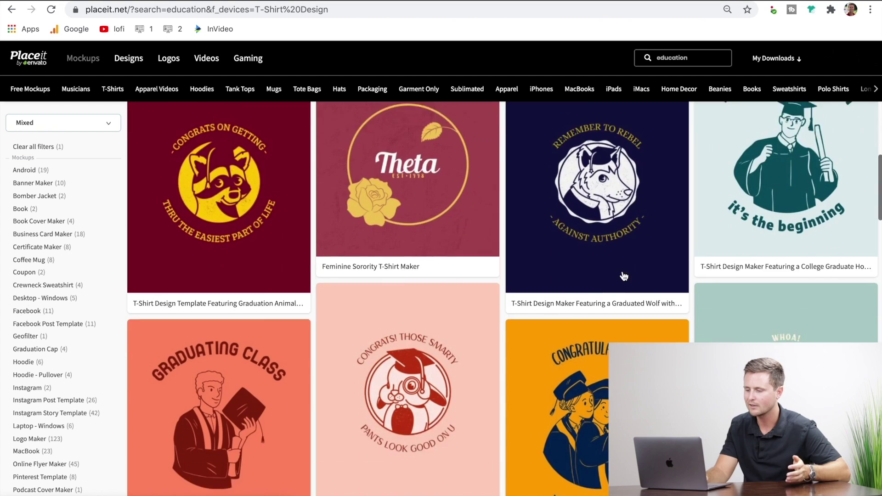
{"action": "scroll", "coordinate": [624, 276], "scroll_direction": "down", "scroll_amount": 5}
{"action": "scroll", "coordinate": [624, 276], "scroll_direction": "up", "scroll_amount": 20}
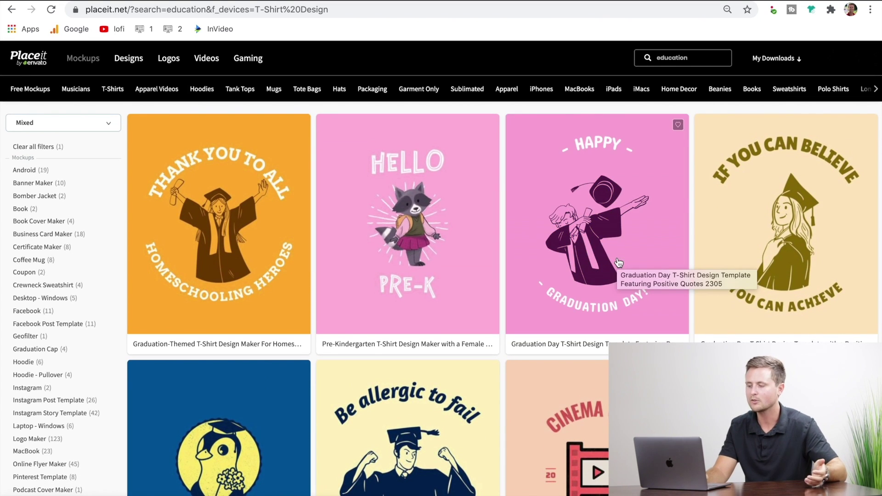
{"action": "left_click", "coordinate": [604, 267]}
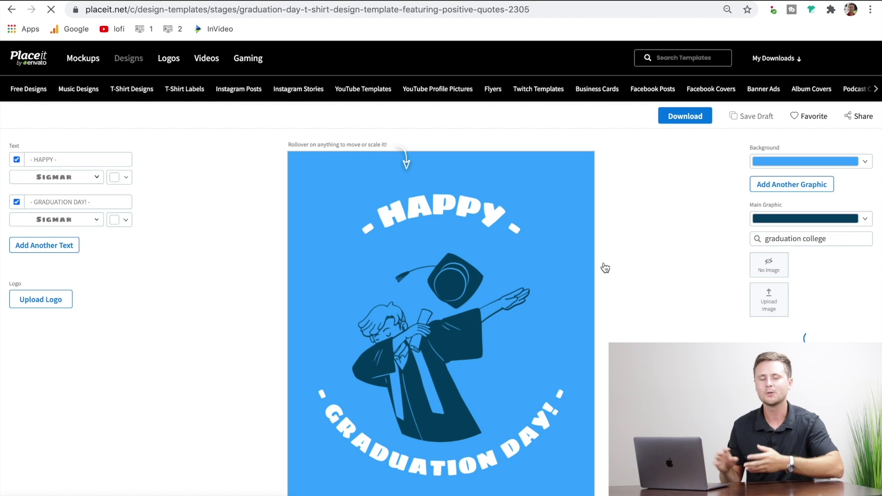
{"action": "scroll", "coordinate": [237, 285], "scroll_direction": "down", "scroll_amount": 2}
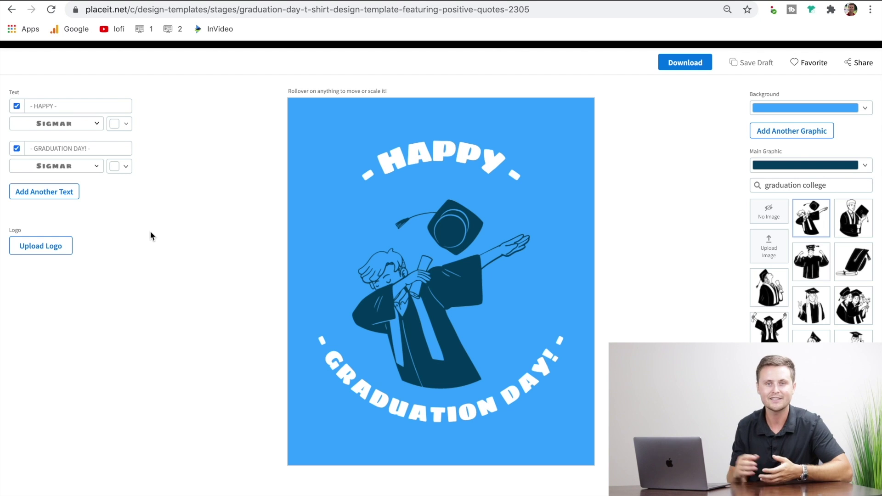
{"action": "left_click_drag", "start_coordinate": [432, 146], "coordinate": [365, 180]}
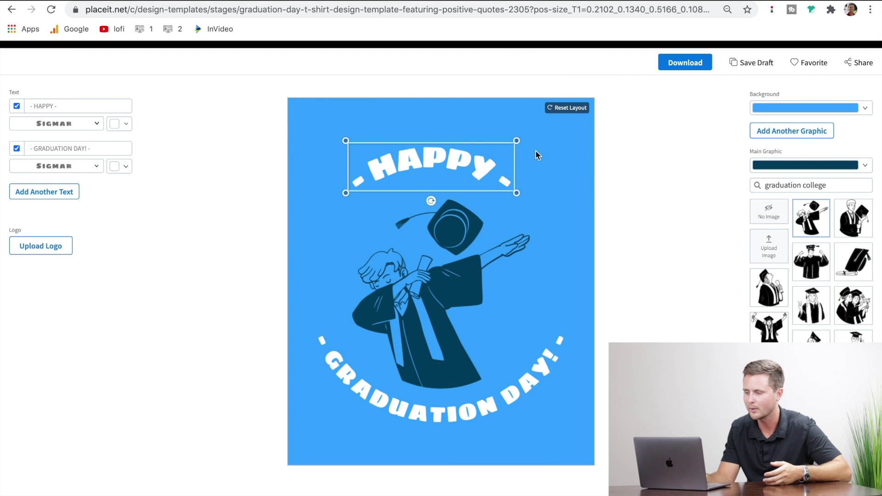
{"action": "left_click", "coordinate": [573, 111]}
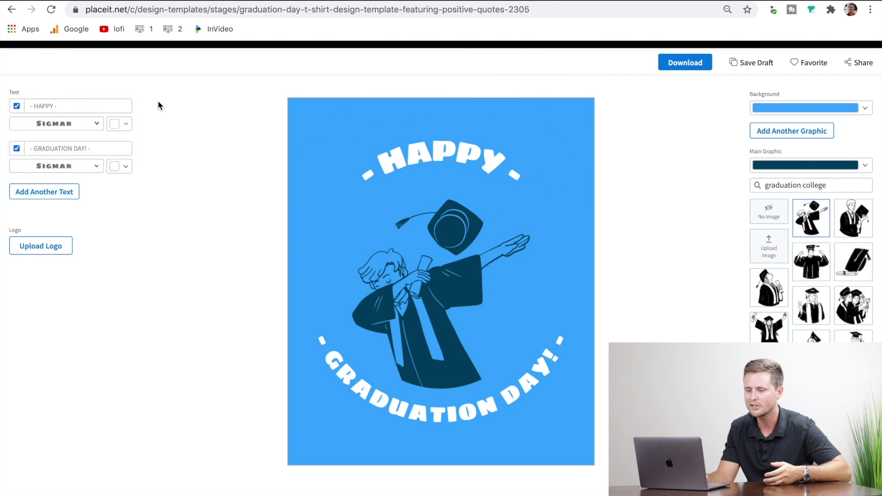
{"action": "left_click", "coordinate": [53, 111]}
{"action": "type", "text": "gfxhcjh"}
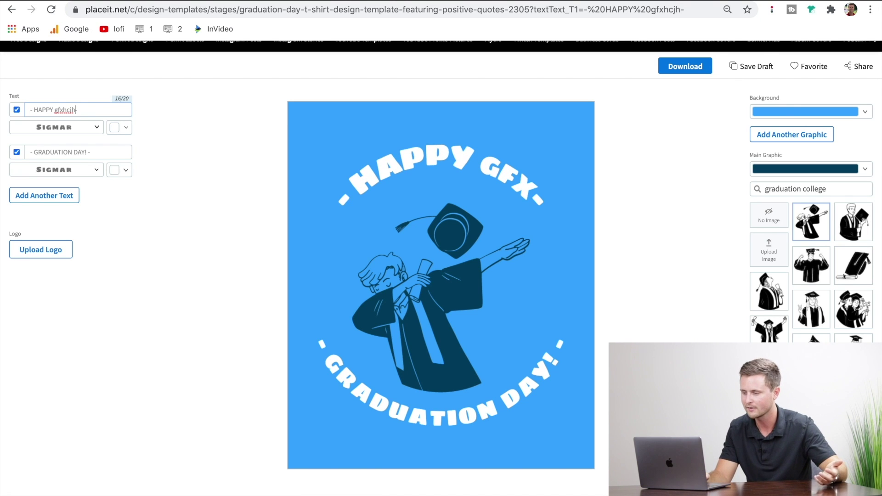
{"action": "double_click", "coordinate": [53, 111]}
{"action": "key", "text": "BackSpace"}
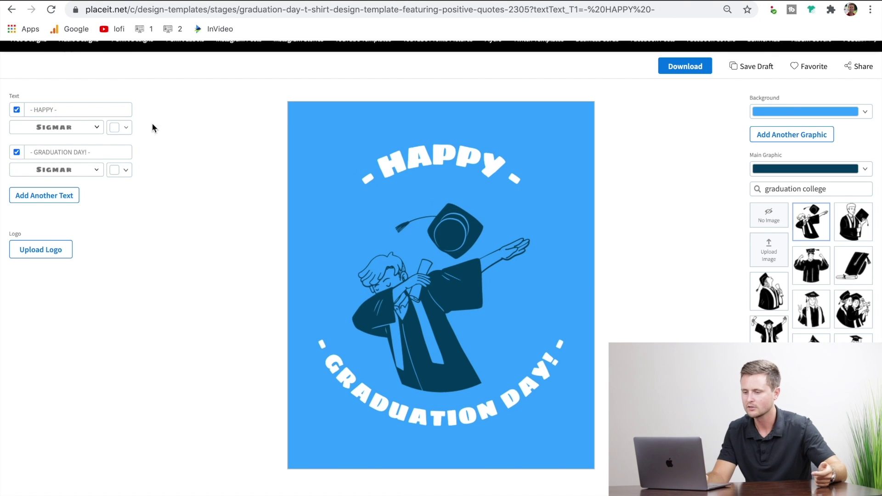
Step: Set the font of both text lines, HAPPY and GRADUATION DAY!, to Abril Fatface
{"action": "left_click", "coordinate": [96, 126]}
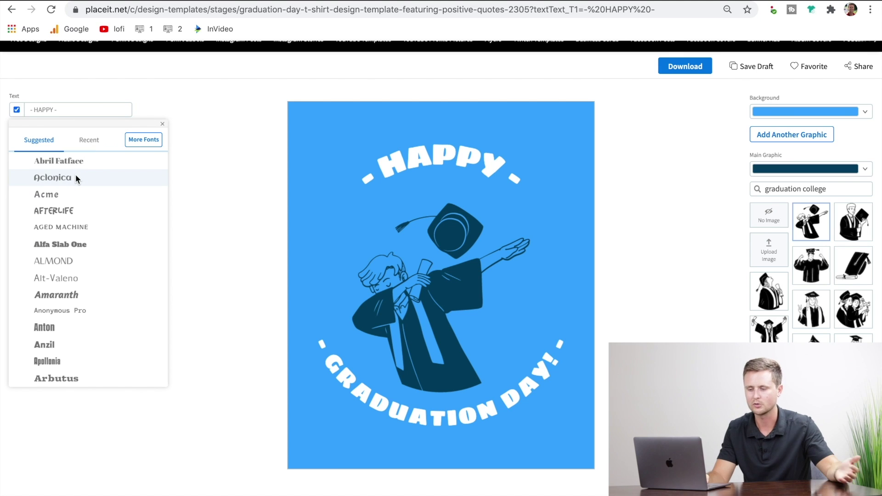
{"action": "left_click", "coordinate": [134, 162]}
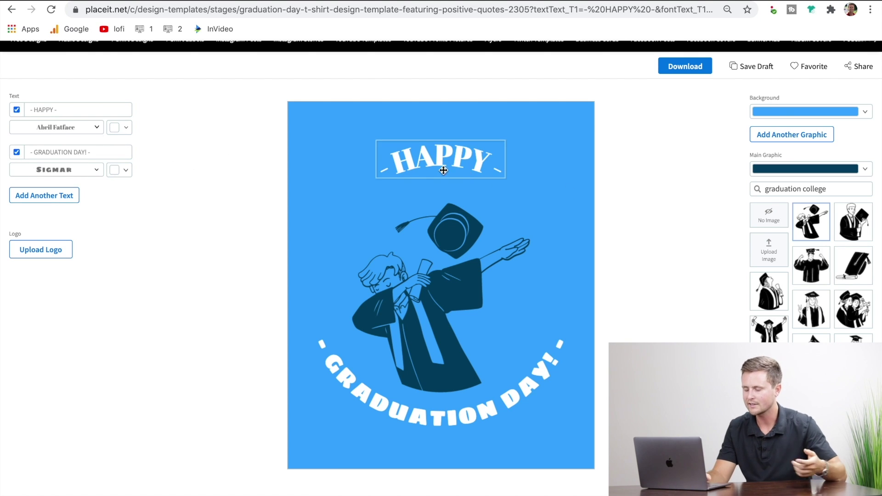
{"action": "left_click", "coordinate": [96, 172]}
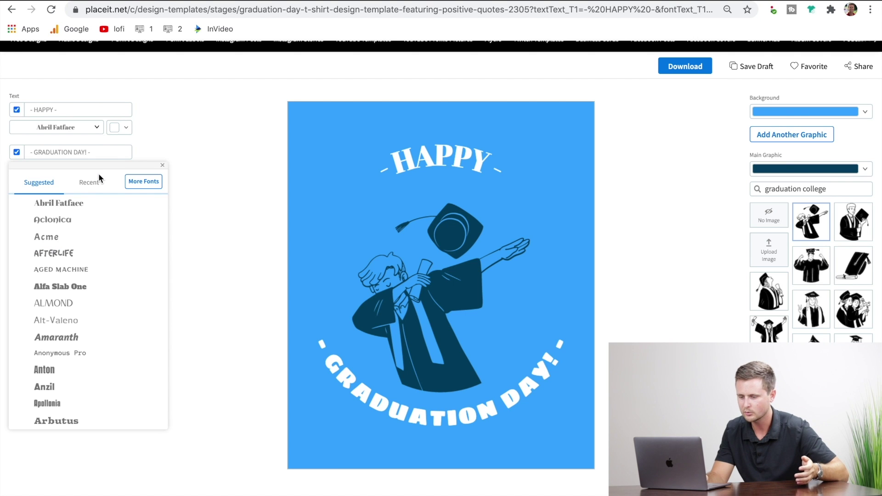
{"action": "left_click", "coordinate": [95, 206]}
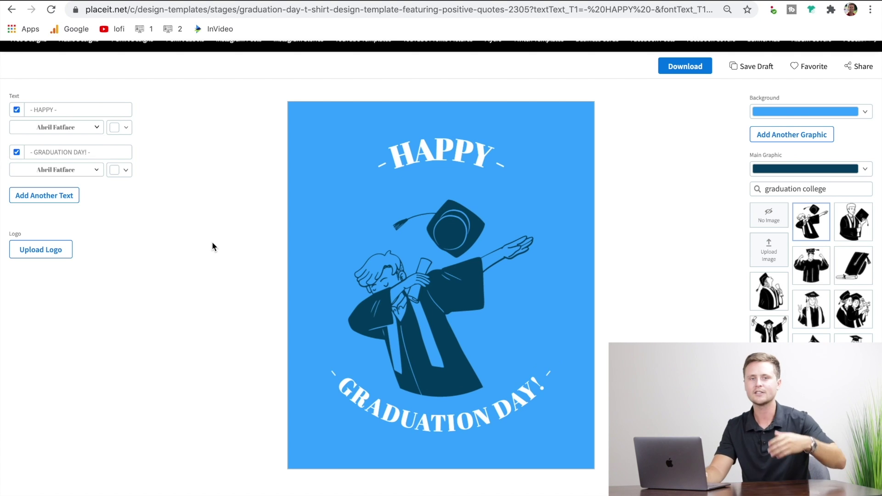
{"action": "left_click", "coordinate": [127, 171]}
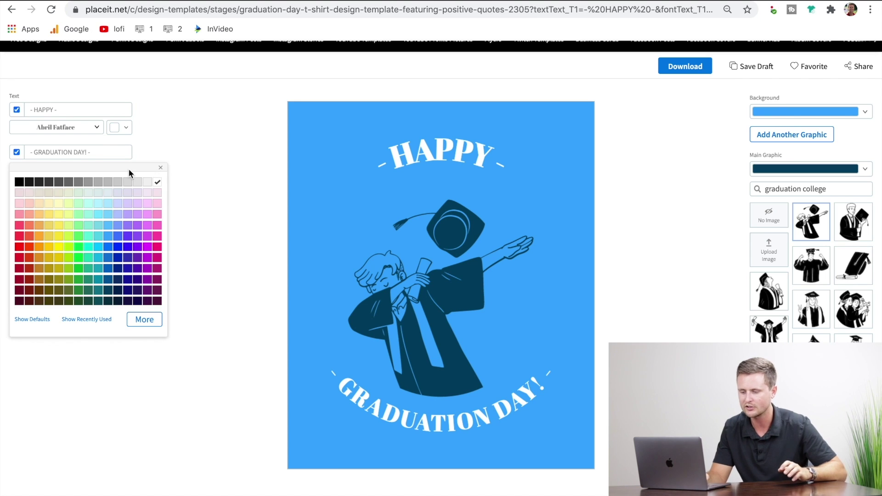
{"action": "left_click", "coordinate": [225, 211]}
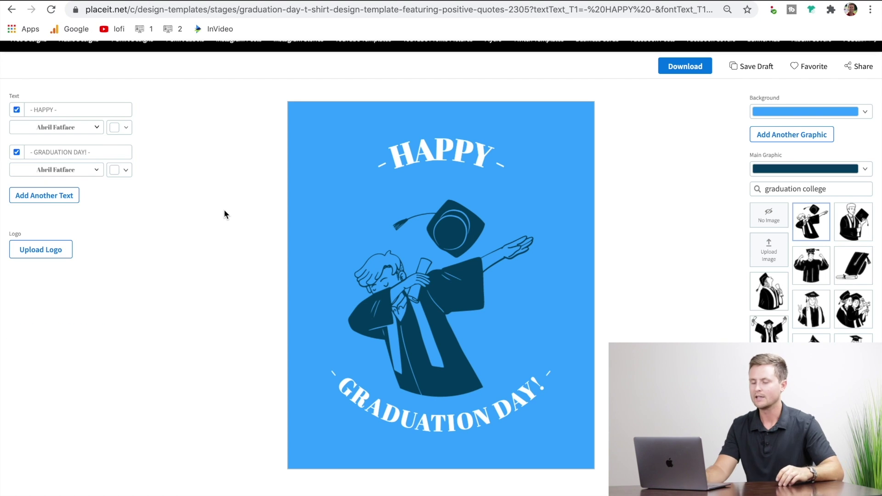
Step: Add another text line, move it up over the graduation cap, and make its text background transparent
{"action": "left_click", "coordinate": [34, 196]}
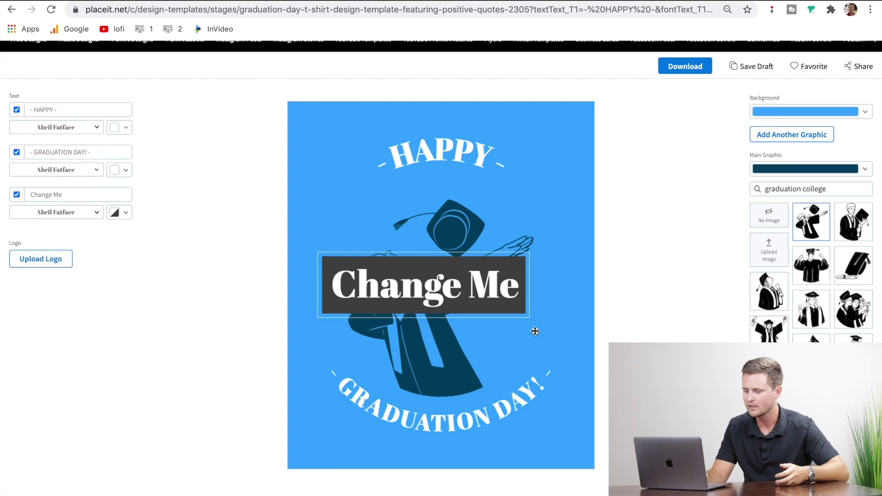
{"action": "left_click_drag", "start_coordinate": [419, 288], "coordinate": [445, 222]}
{"action": "left_click", "coordinate": [127, 214]}
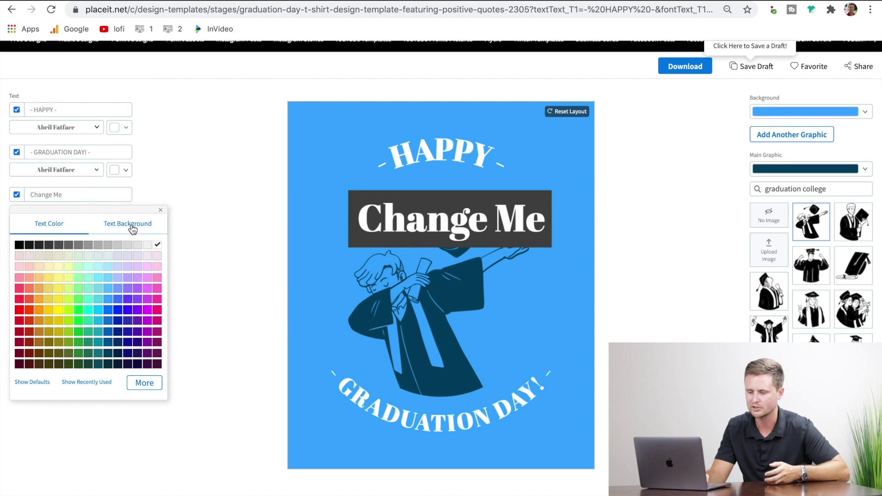
{"action": "left_click", "coordinate": [132, 227]}
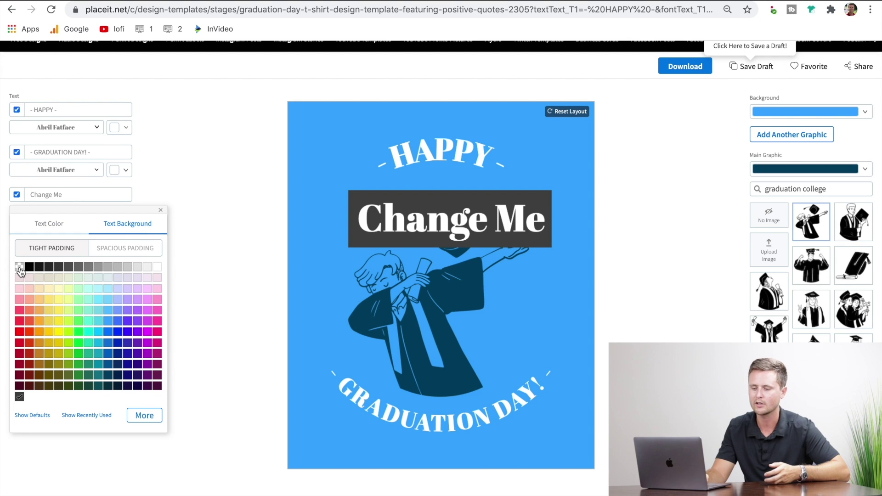
{"action": "left_click", "coordinate": [20, 267]}
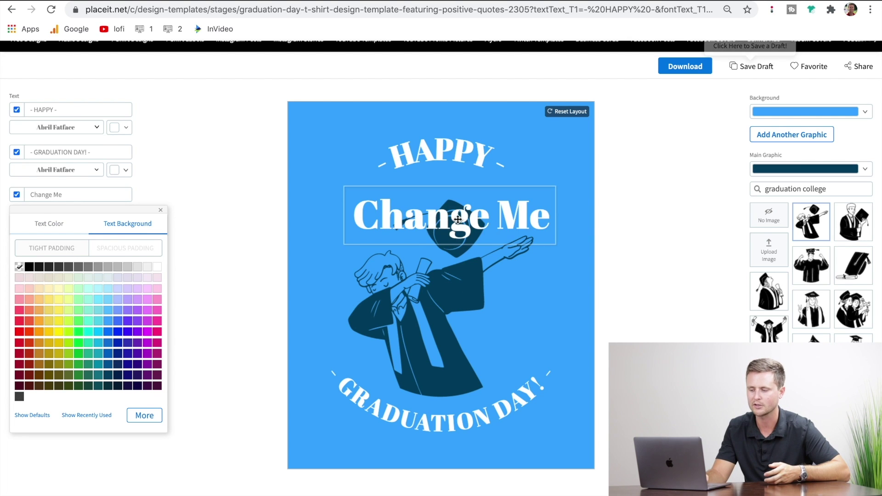
{"action": "left_click", "coordinate": [58, 225]}
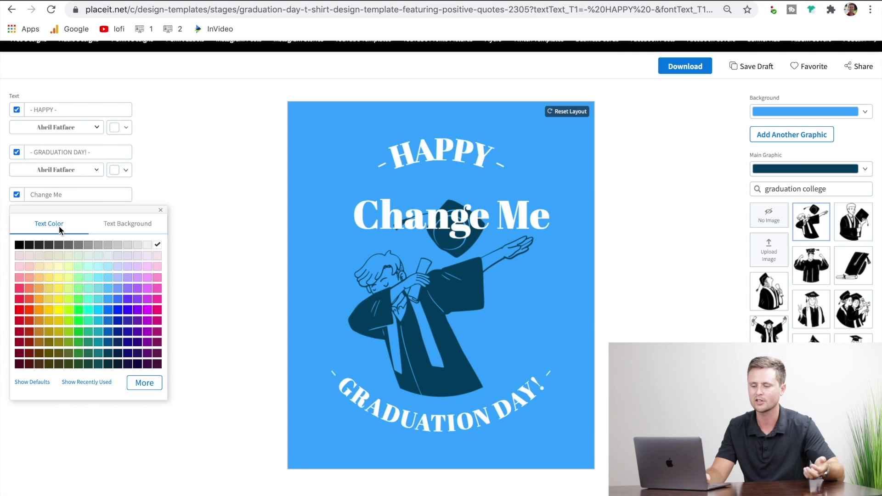
{"action": "left_click", "coordinate": [227, 271]}
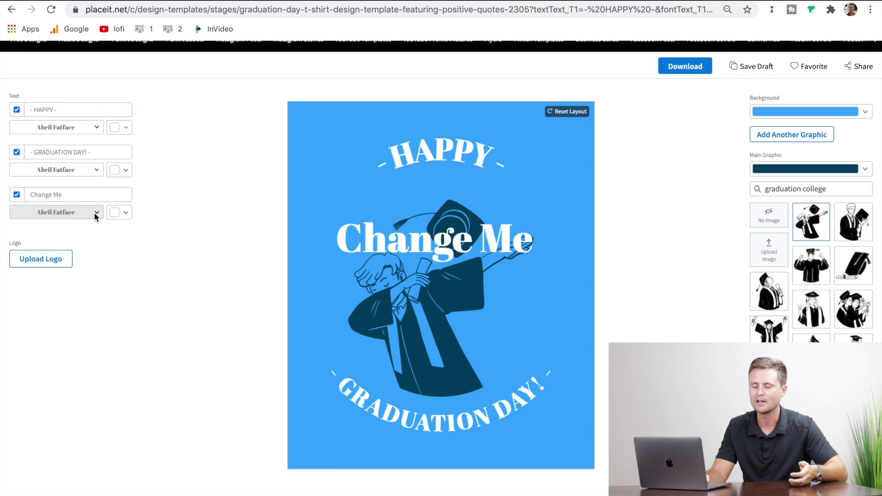
Step: View the font choices for the Change Me text and turn that text line off
{"action": "left_click", "coordinate": [94, 214]}
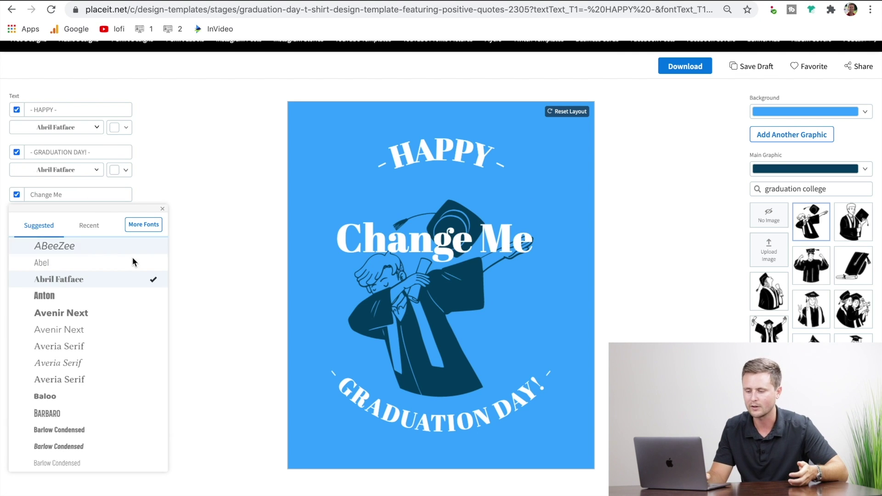
{"action": "left_click", "coordinate": [221, 250]}
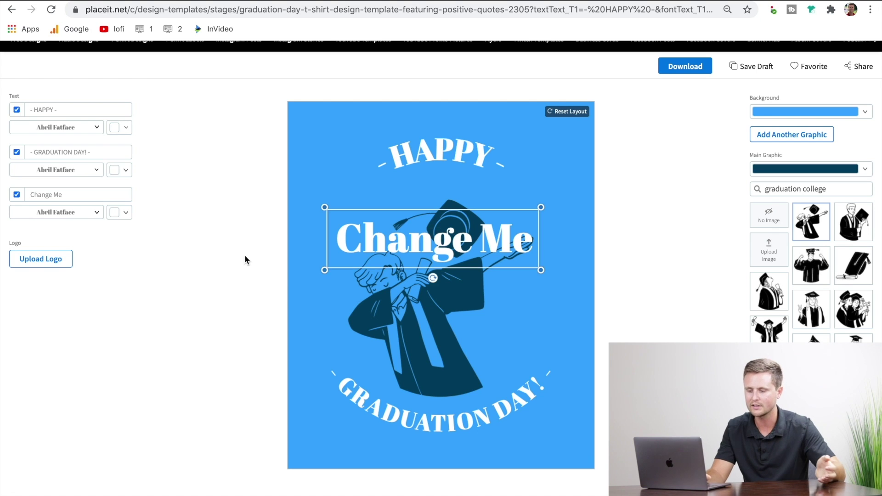
{"action": "left_click", "coordinate": [16, 195]}
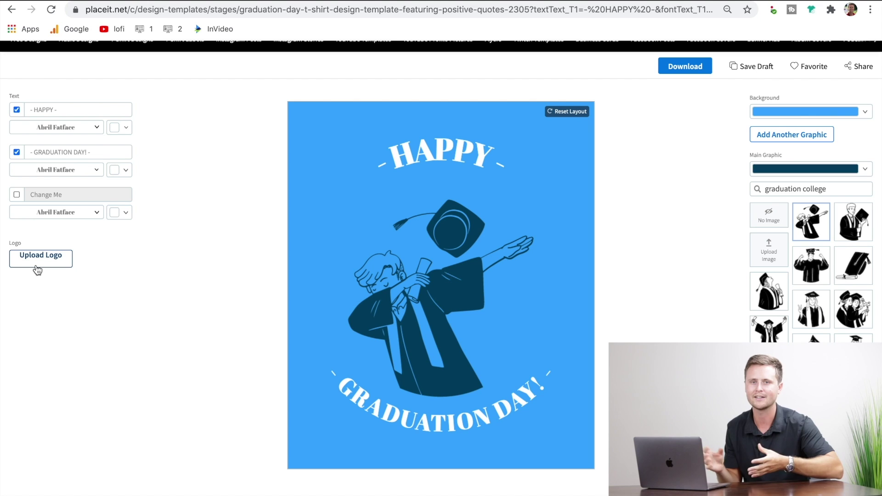
Step: Try moving the dabbing graduate graphic up over the HAPPY text, and reset the layout
{"action": "left_click", "coordinate": [410, 291]}
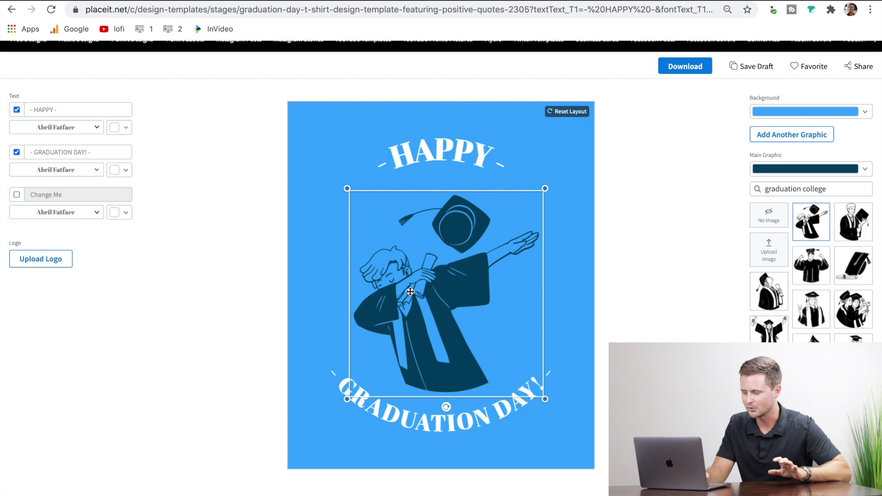
{"action": "left_click_drag", "start_coordinate": [424, 304], "coordinate": [386, 251]}
{"action": "left_click", "coordinate": [598, 138]}
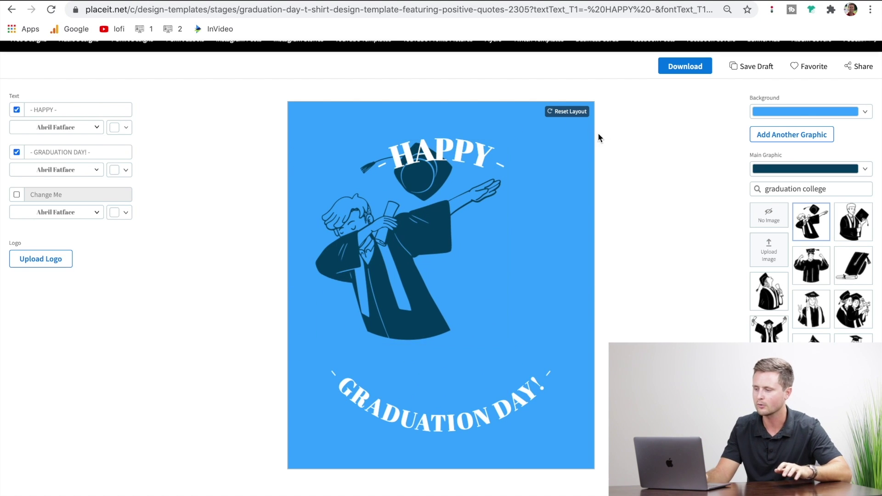
{"action": "left_click", "coordinate": [580, 116]}
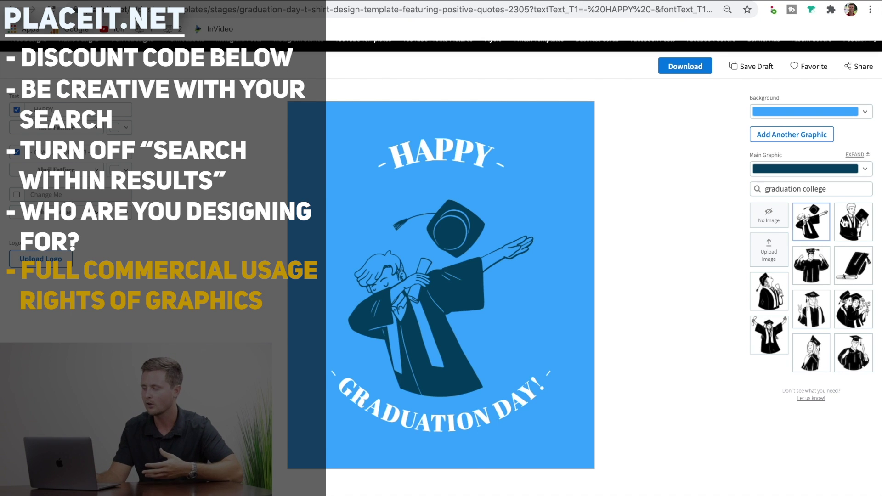
Step: Try the peace-sign graduate and the selfie couple as main graphic, and return to the dabbing graduate
{"action": "left_click", "coordinate": [811, 313]}
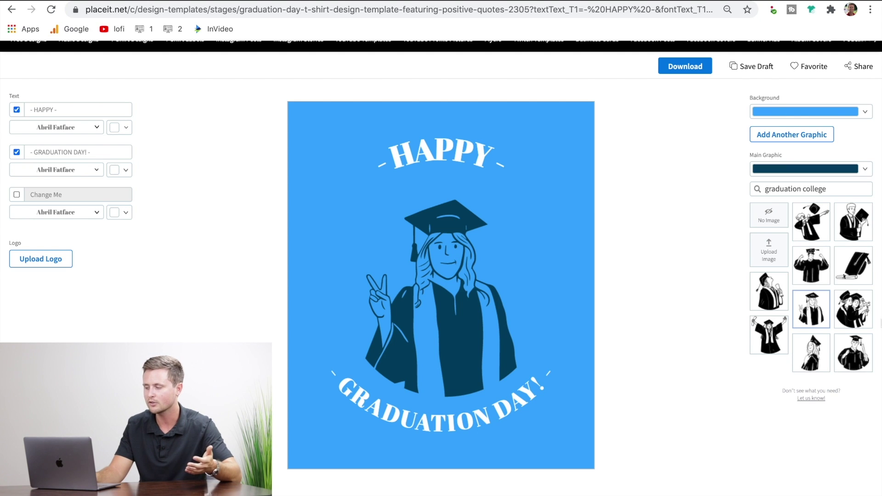
{"action": "left_click", "coordinate": [864, 318]}
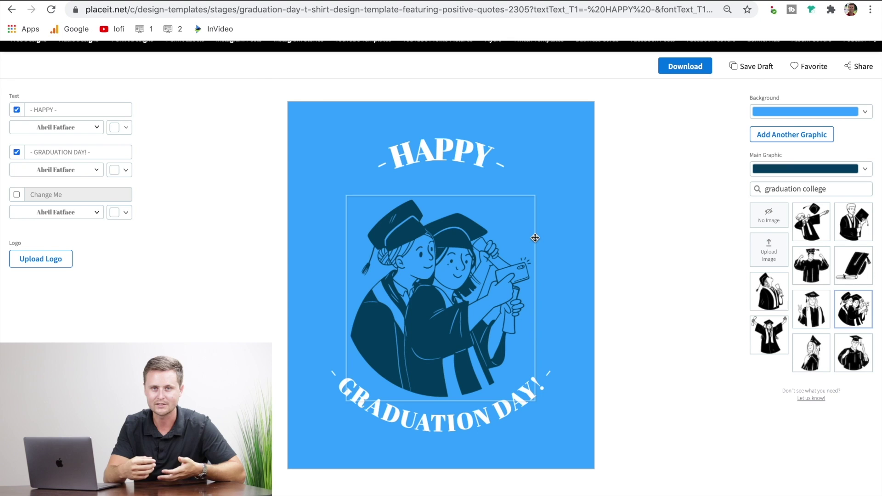
{"action": "left_click", "coordinate": [819, 234]}
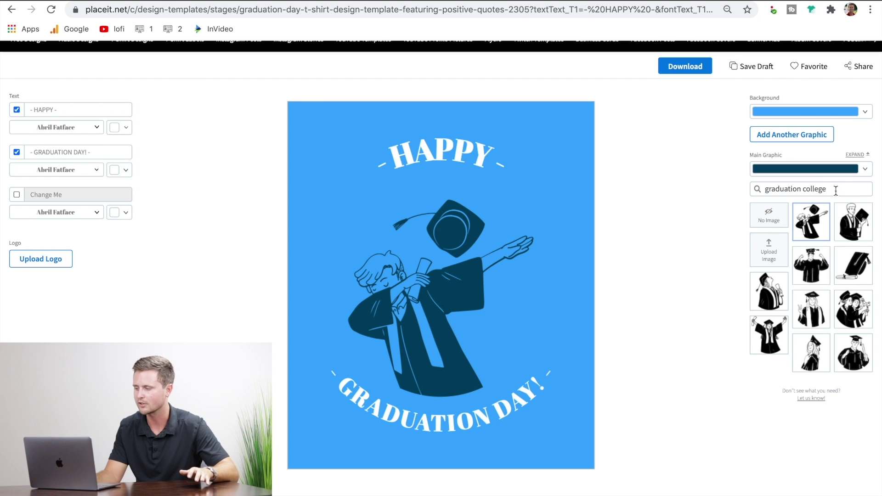
Step: Search the main graphics for "graduation" instead of "graduation college" and browse the available graphics
{"action": "left_click_drag", "start_coordinate": [827, 189], "coordinate": [803, 191]}
{"action": "key", "text": "BackSpace"}
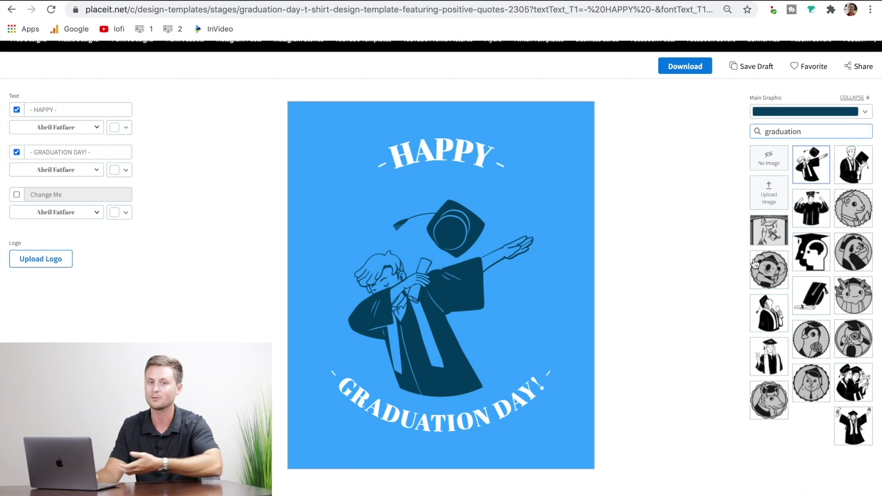
{"action": "scroll", "coordinate": [765, 338], "scroll_direction": "down", "scroll_amount": 3}
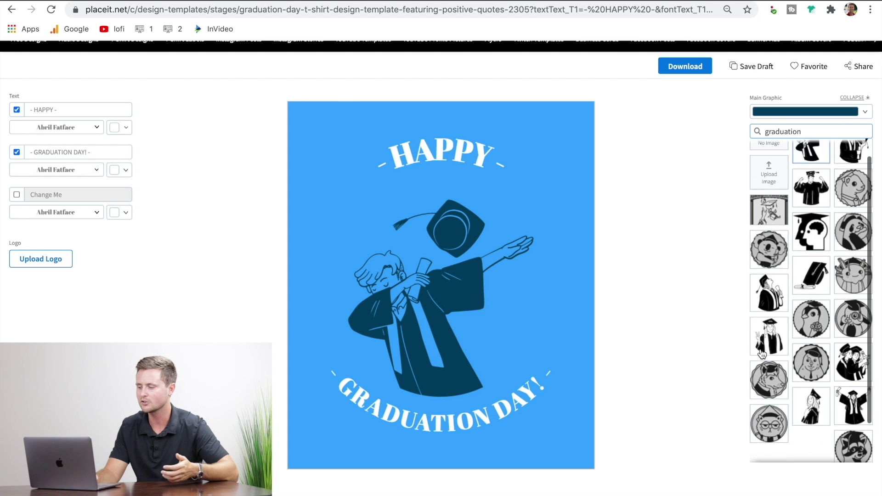
{"action": "scroll", "coordinate": [805, 395], "scroll_direction": "up", "scroll_amount": 3}
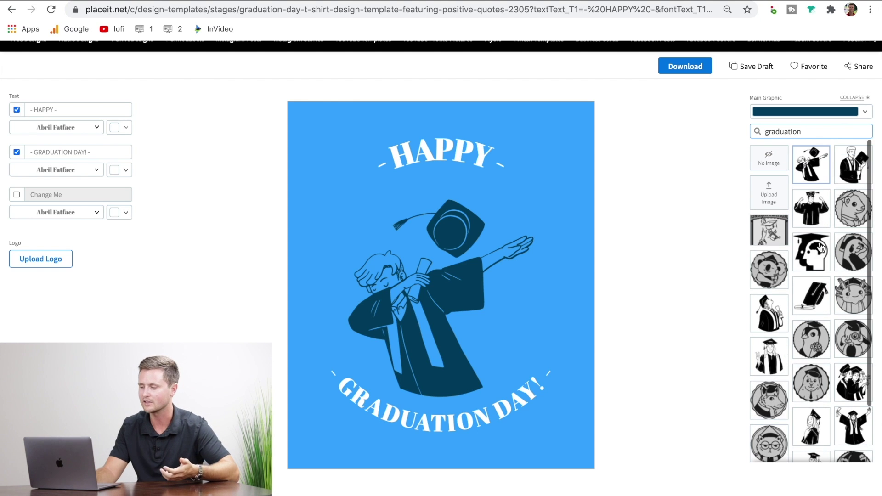
{"action": "left_click_drag", "start_coordinate": [814, 137], "coordinate": [714, 137]}
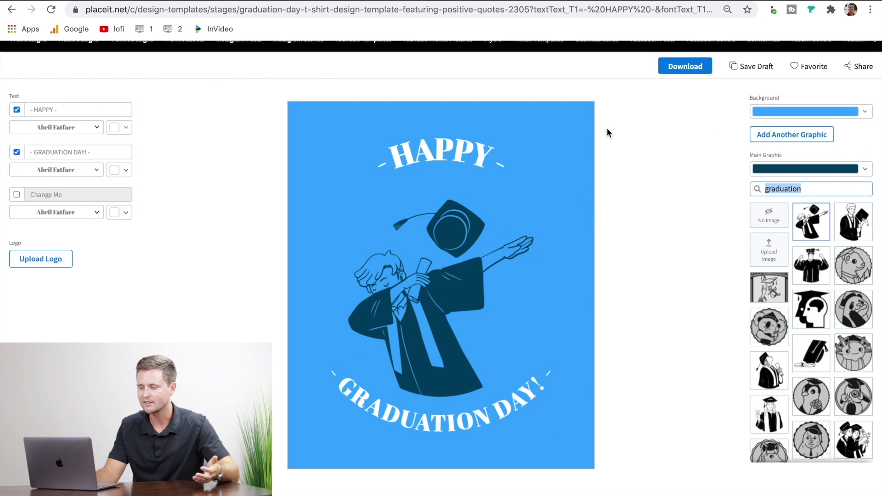
Step: Make the design's background transparent
{"action": "left_click", "coordinate": [865, 112]}
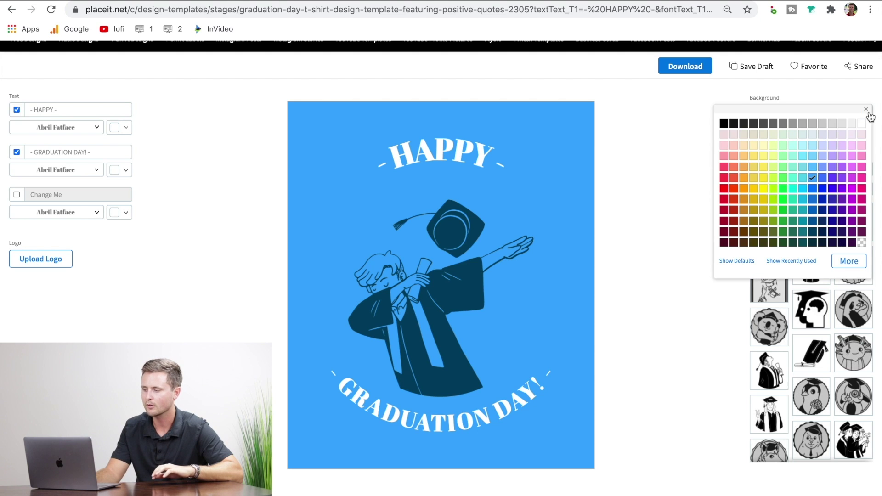
{"action": "left_click", "coordinate": [864, 243]}
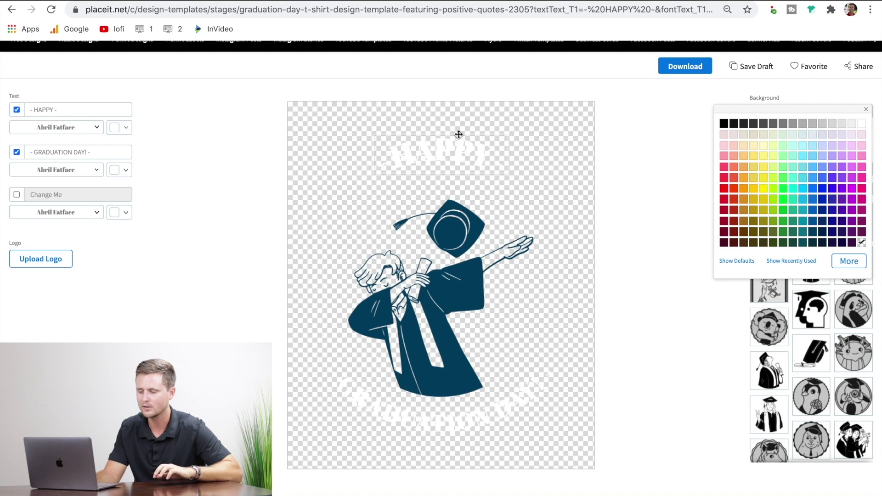
{"action": "left_click", "coordinate": [409, 322]}
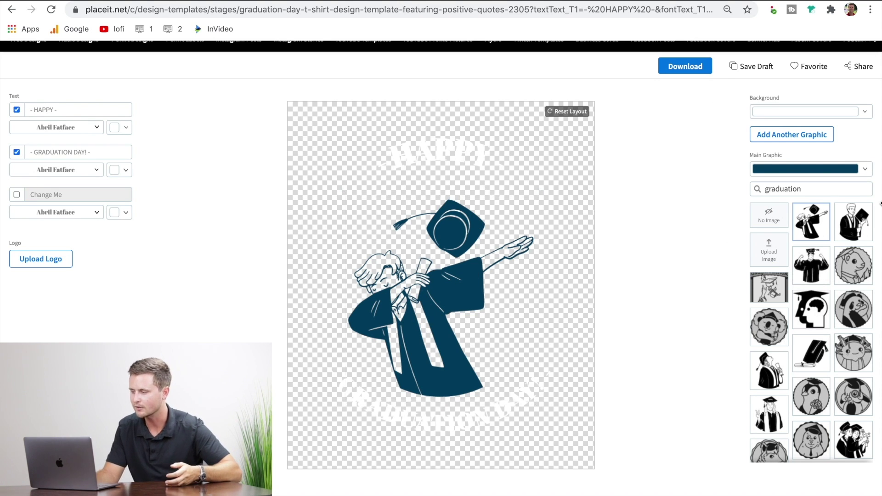
Step: Recolor the dabbing graduate main graphic white
{"action": "left_click", "coordinate": [863, 170]}
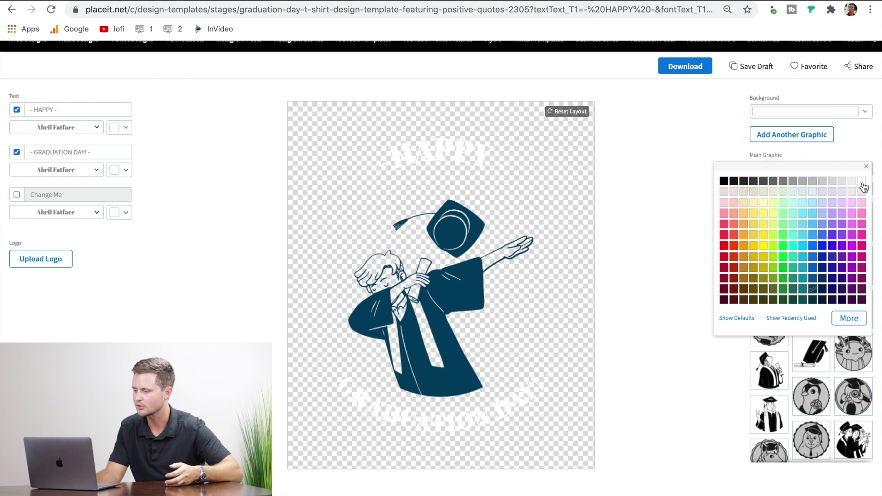
{"action": "left_click", "coordinate": [862, 181]}
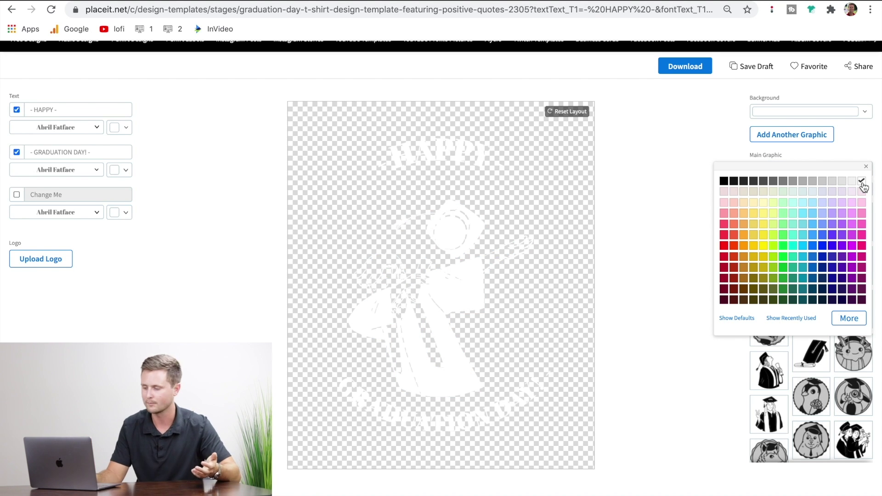
{"action": "left_click", "coordinate": [668, 318]}
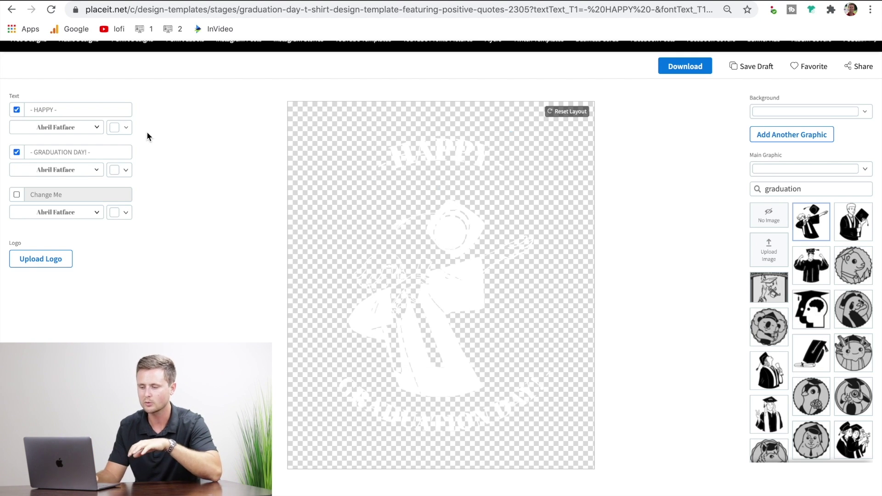
Step: Recolor the HAPPY text, the dabbing graduate graphic and the GRADUATION DAY! text black
{"action": "left_click", "coordinate": [126, 131]}
{"action": "left_click", "coordinate": [20, 139]}
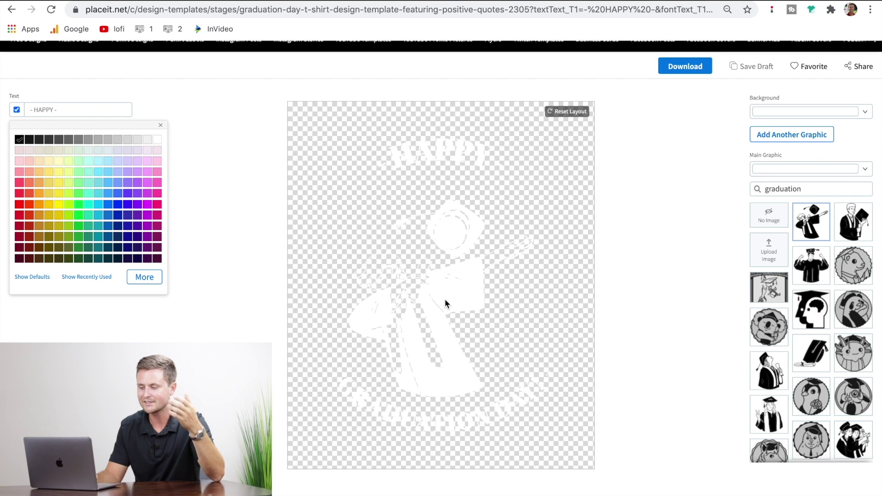
{"action": "left_click", "coordinate": [762, 169]}
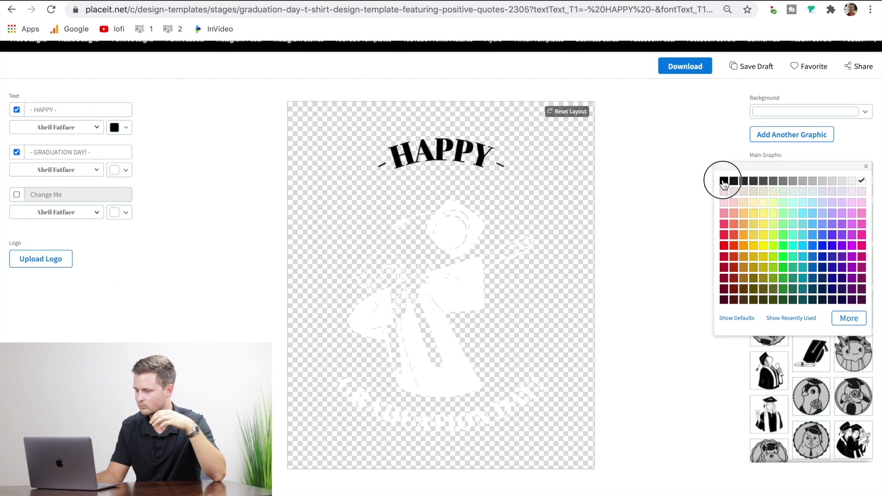
{"action": "left_click", "coordinate": [719, 181]}
{"action": "left_click", "coordinate": [124, 171]}
{"action": "left_click", "coordinate": [19, 181]}
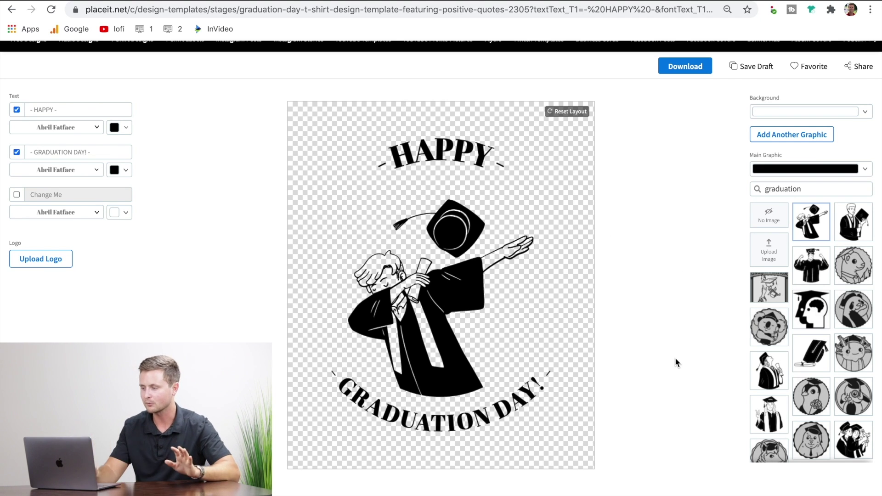
{"action": "scroll", "coordinate": [635, 236], "scroll_direction": "down", "scroll_amount": 1}
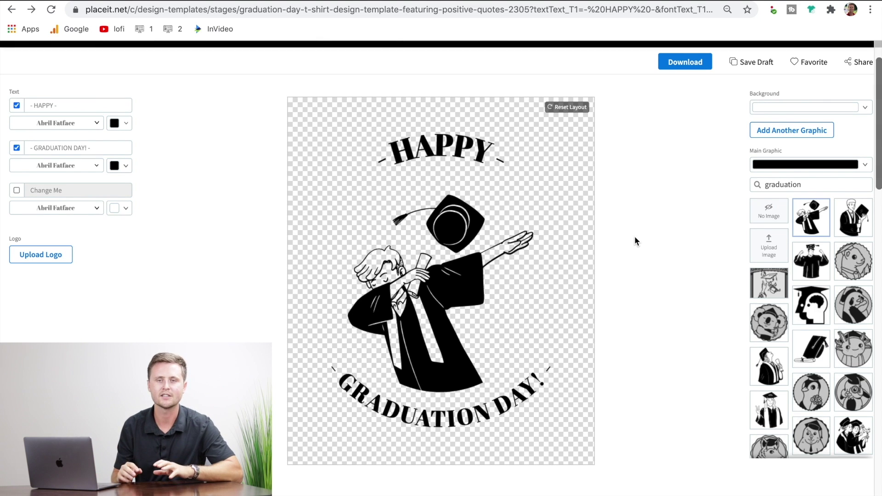
Step: Download the finished graduation design as a high-resolution PNG and open the full list of downloads
{"action": "left_click", "coordinate": [685, 62]}
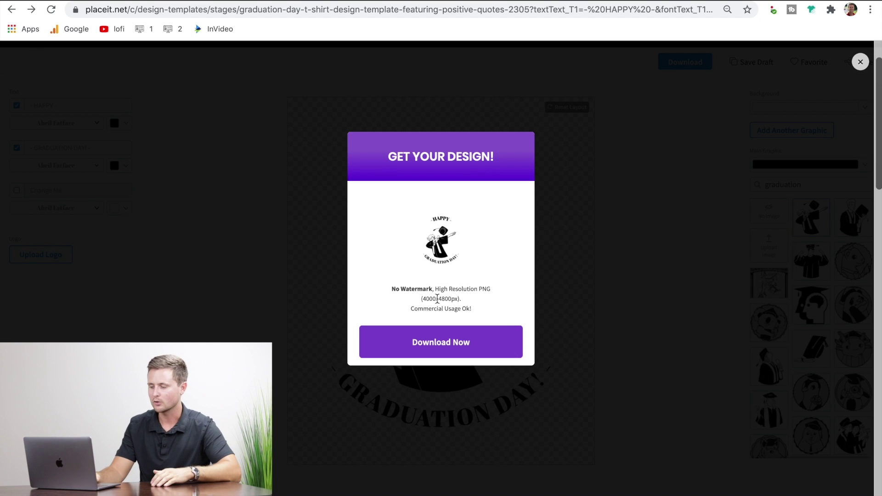
{"action": "left_click", "coordinate": [458, 350]}
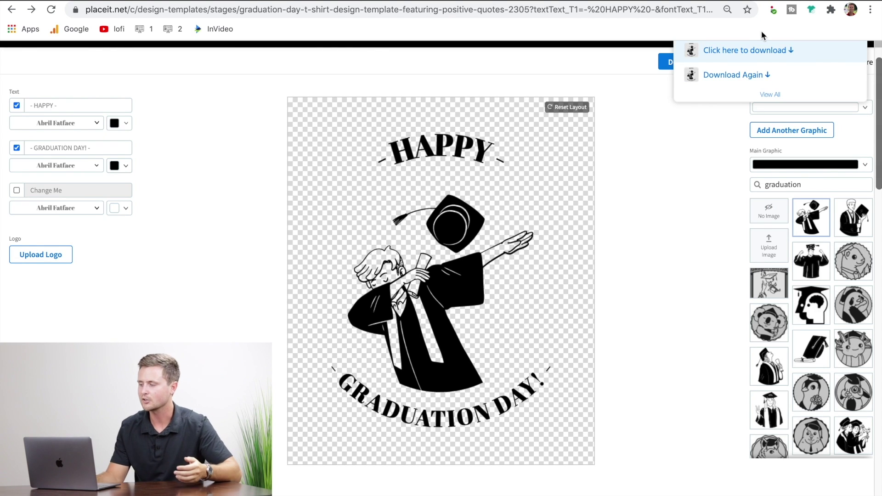
{"action": "left_click", "coordinate": [774, 96]}
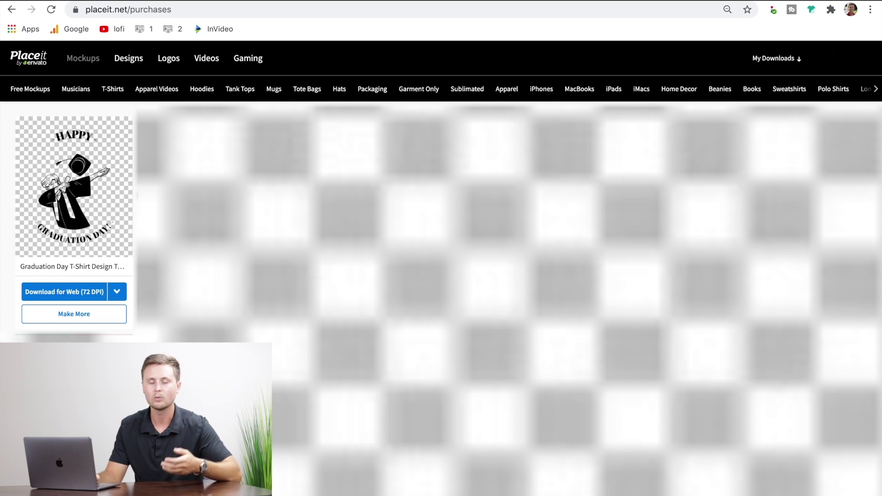
Step: Open the downloaded graduation design in the image cropper and set its custom size to 4500 x 5400 px
{"action": "left_click", "coordinate": [117, 294]}
{"action": "left_click", "coordinate": [153, 313]}
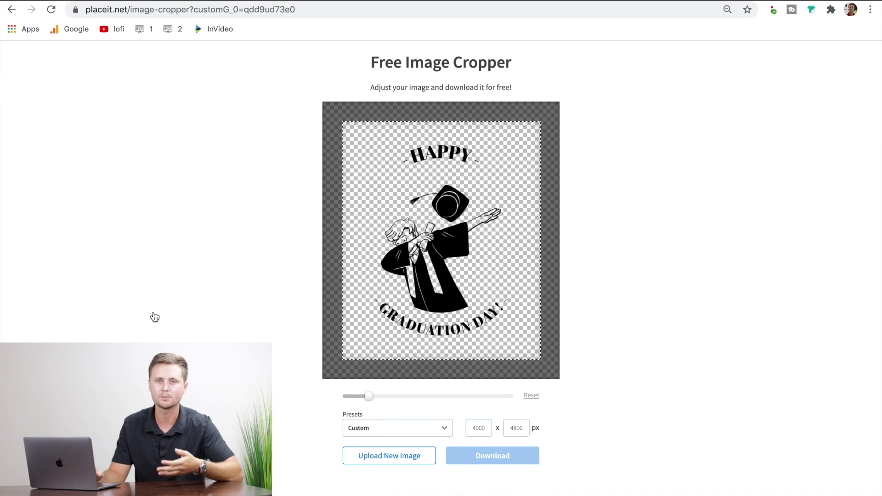
{"action": "double_click", "coordinate": [478, 428]}
{"action": "key", "text": "BackSpace"}
{"action": "type", "text": "4500"}
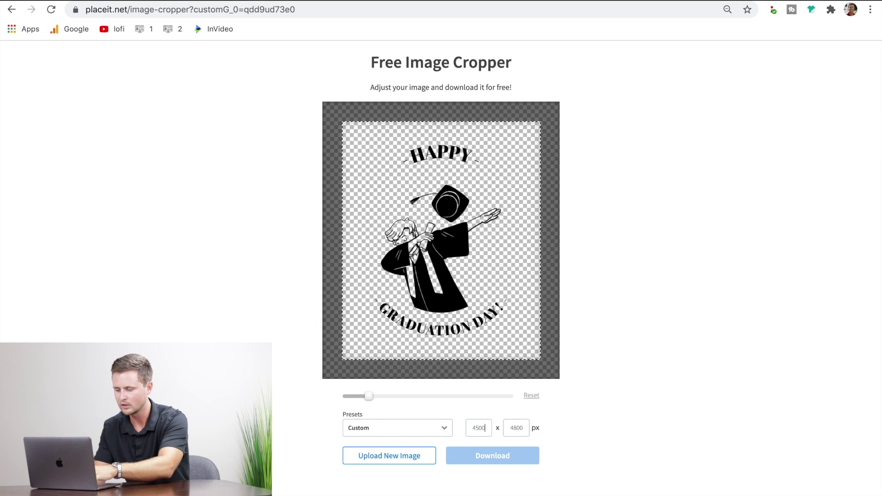
{"action": "double_click", "coordinate": [525, 430]}
{"action": "key", "text": "BackSpace"}
{"action": "type", "text": "5400"}
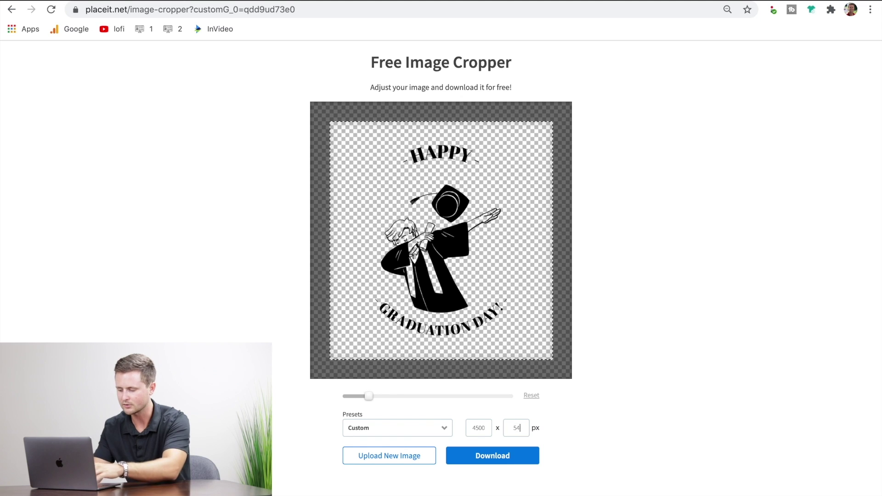
Step: Download the resized graduation design and open free-image-resizer-cropper.png to inspect its print quality up close
{"action": "left_click", "coordinate": [498, 461]}
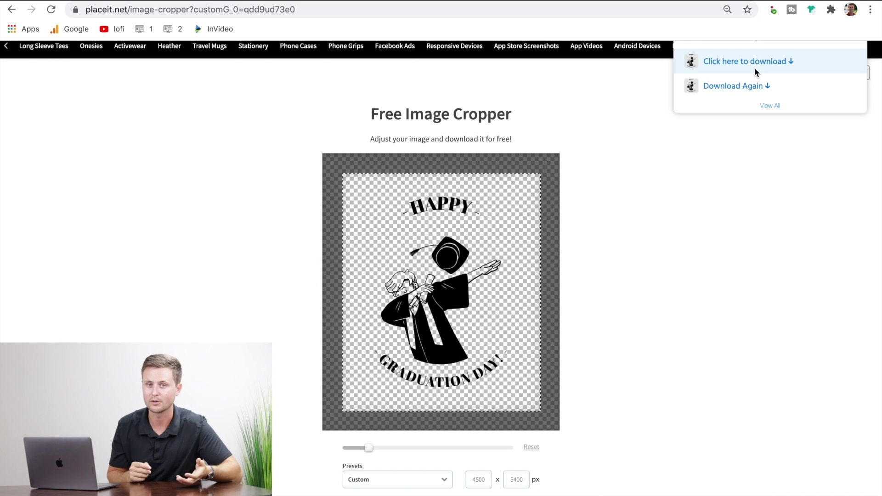
{"action": "left_click", "coordinate": [732, 67]}
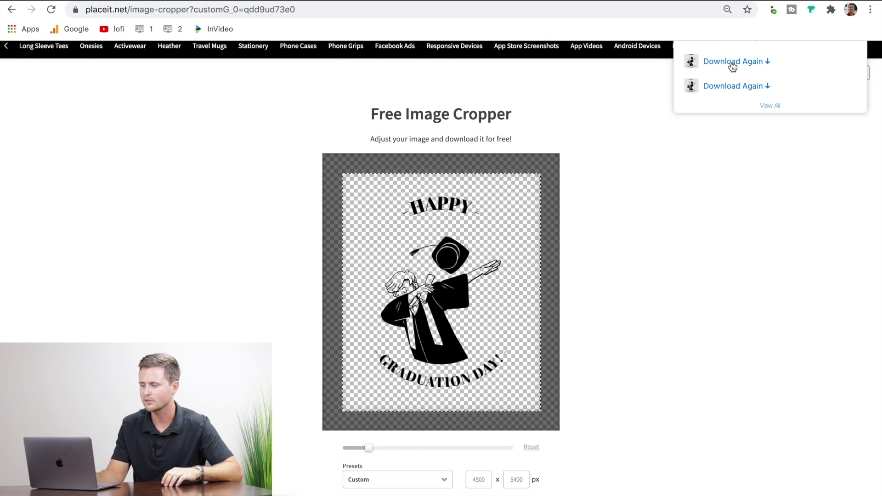
{"action": "left_click", "coordinate": [50, 492]}
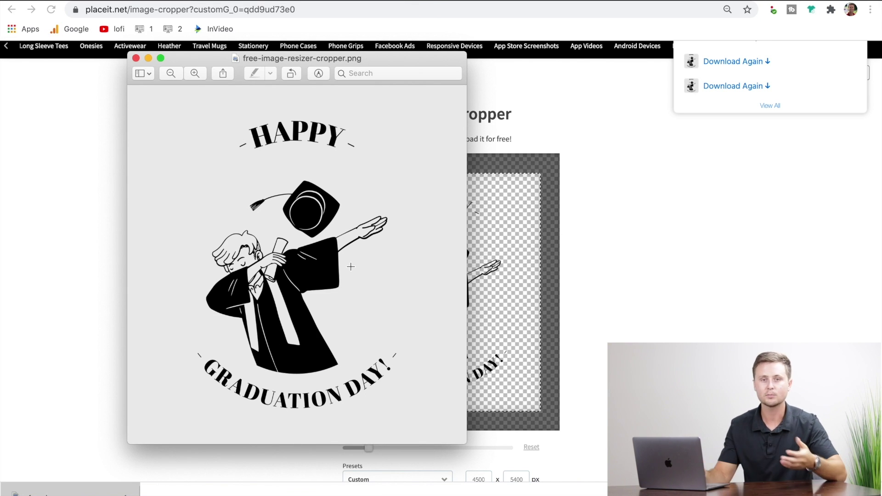
{"action": "scroll", "coordinate": [351, 266], "scroll_direction": "down", "scroll_amount": 5}
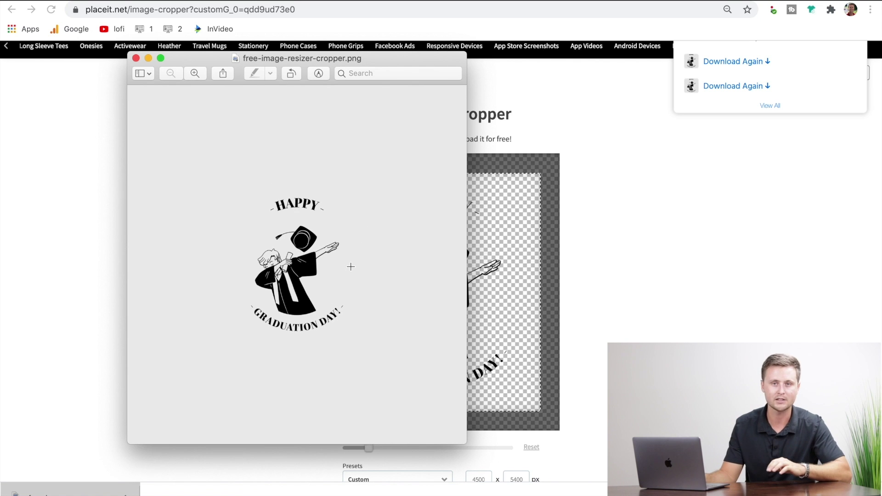
{"action": "scroll", "coordinate": [291, 193], "scroll_direction": "up", "scroll_amount": 5}
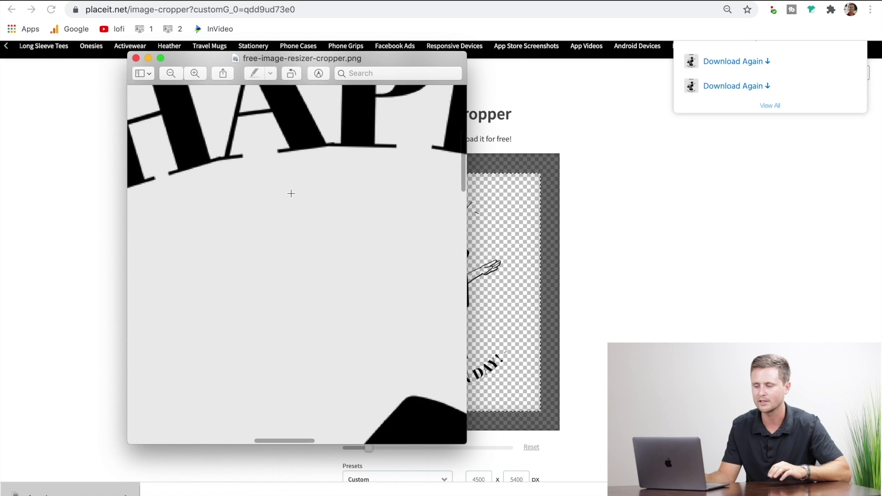
{"action": "scroll", "coordinate": [291, 193], "scroll_direction": "up", "scroll_amount": 2}
{"action": "scroll", "coordinate": [291, 193], "scroll_direction": "down", "scroll_amount": 6}
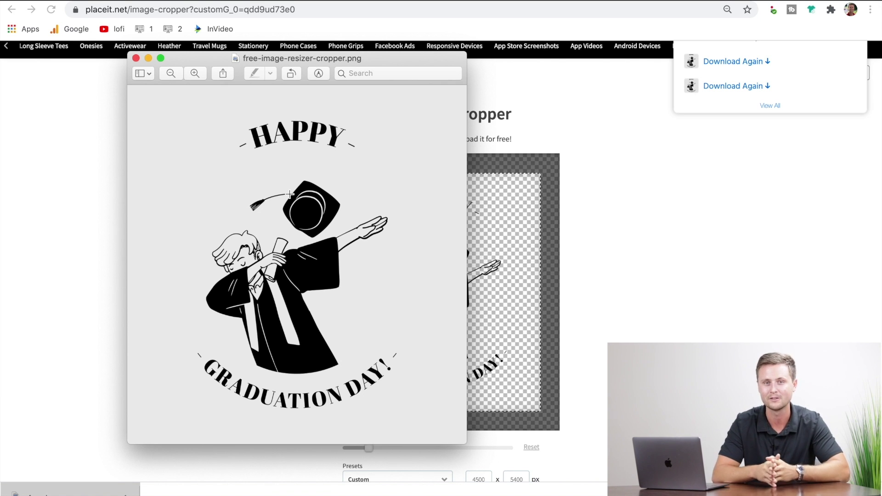
Step: Return to Placeit, open all templates of the logo maker and browse them
{"action": "left_click", "coordinate": [609, 310]}
{"action": "scroll", "coordinate": [608, 307], "scroll_direction": "up", "scroll_amount": 2}
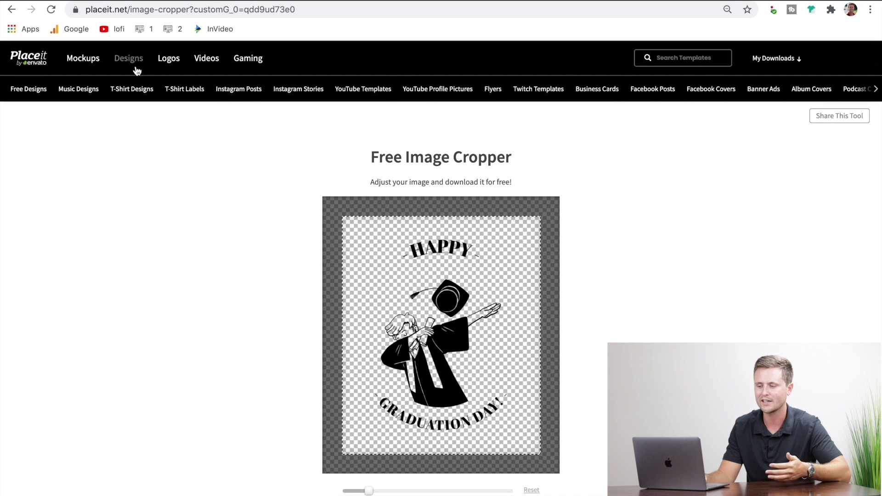
{"action": "mouse_move", "coordinate": [178, 65]}
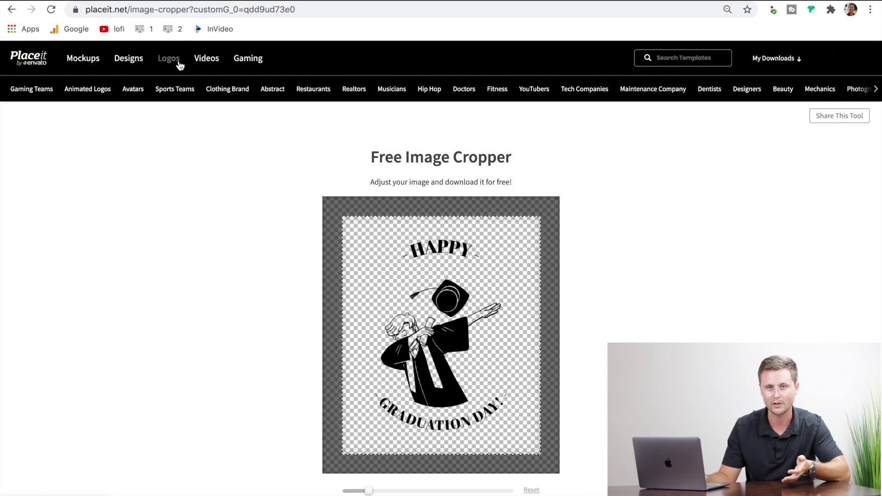
{"action": "left_click", "coordinate": [179, 65]}
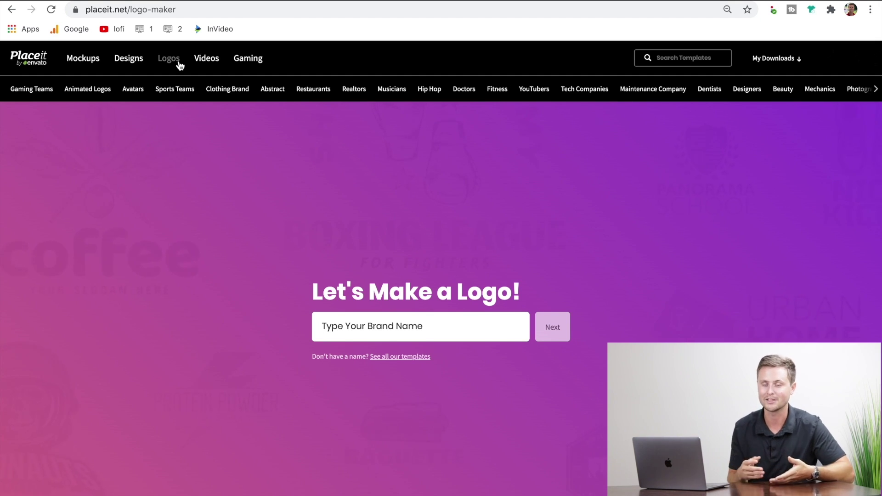
{"action": "scroll", "coordinate": [596, 324], "scroll_direction": "down", "scroll_amount": 2}
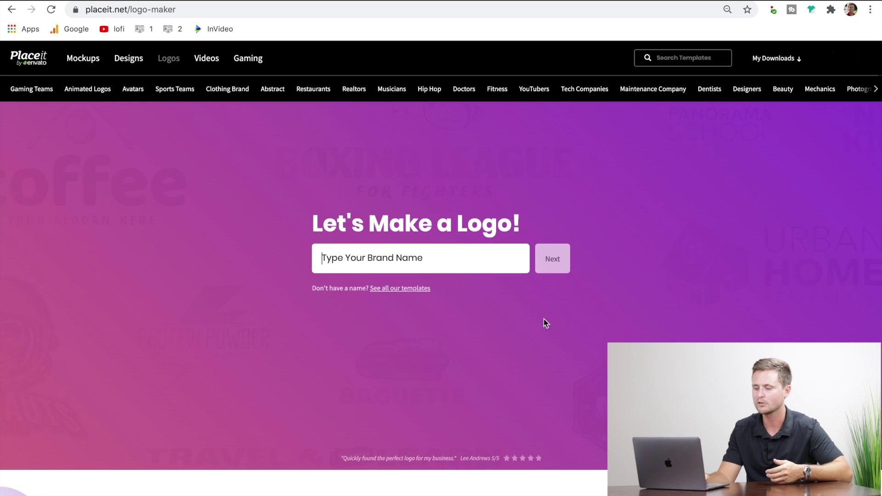
{"action": "left_click", "coordinate": [394, 293]}
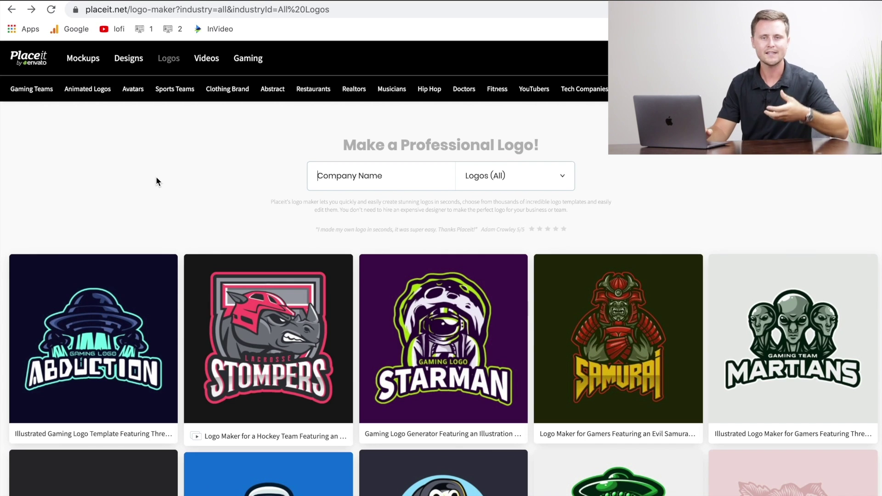
{"action": "scroll", "coordinate": [156, 181], "scroll_direction": "down", "scroll_amount": 8}
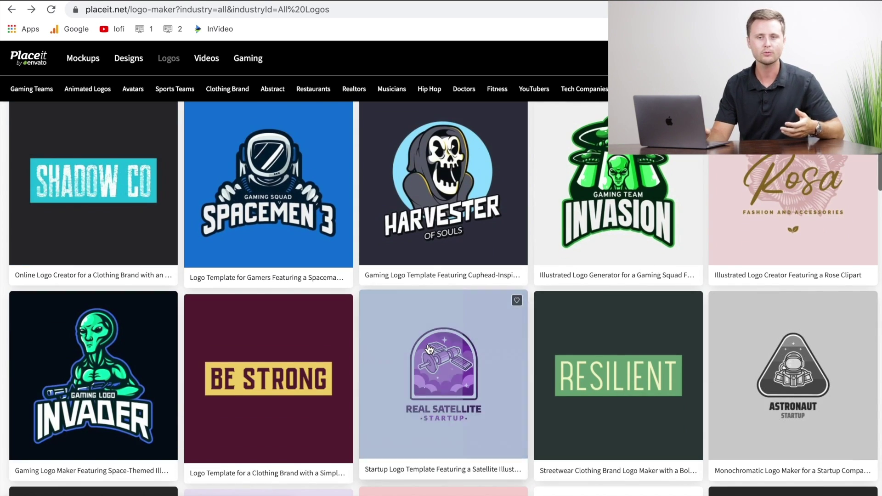
{"action": "scroll", "coordinate": [430, 349], "scroll_direction": "up", "scroll_amount": 8}
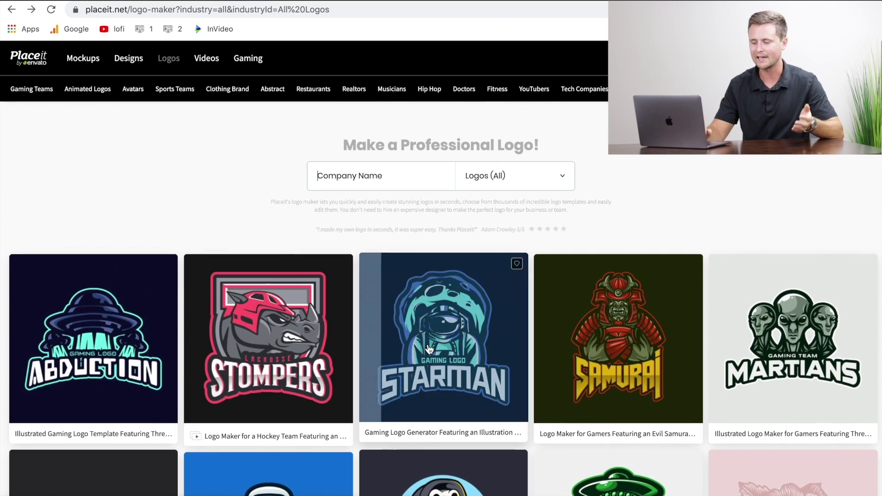
Step: Open the STARMAN astronaut gaming logo template for editing and check its graphic search field
{"action": "left_click", "coordinate": [464, 334]}
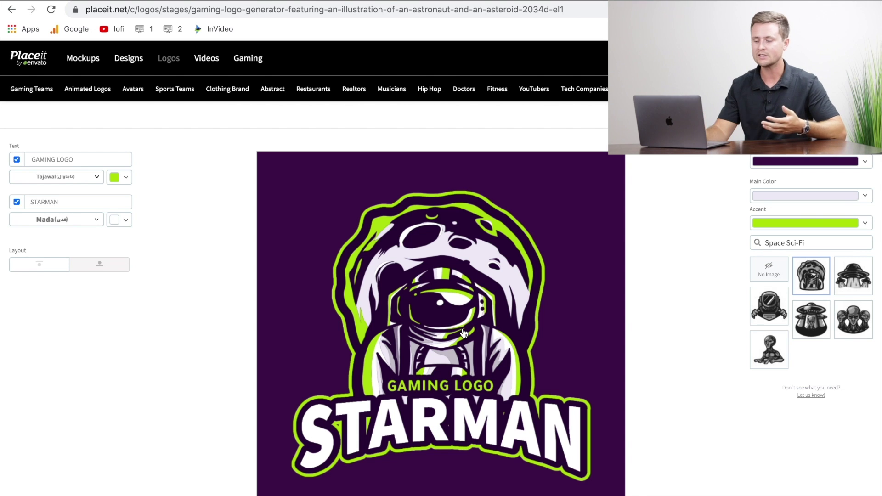
{"action": "scroll", "coordinate": [464, 334], "scroll_direction": "down", "scroll_amount": 1}
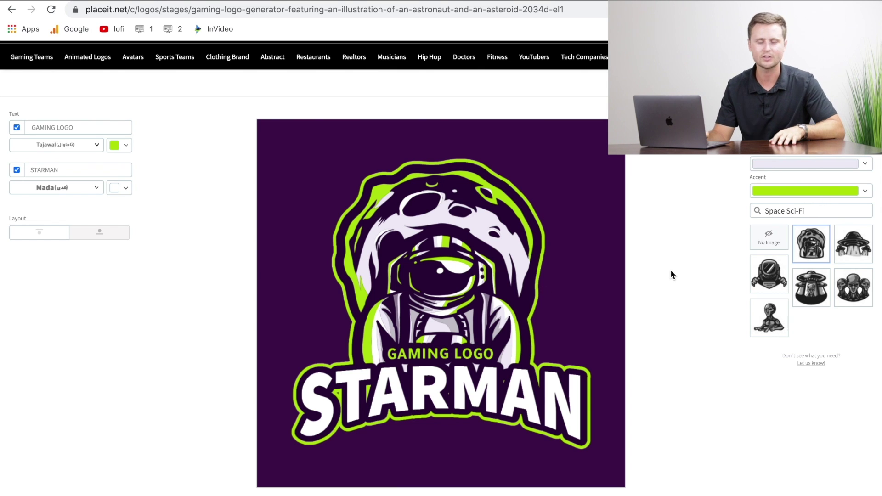
{"action": "left_click", "coordinate": [810, 211]}
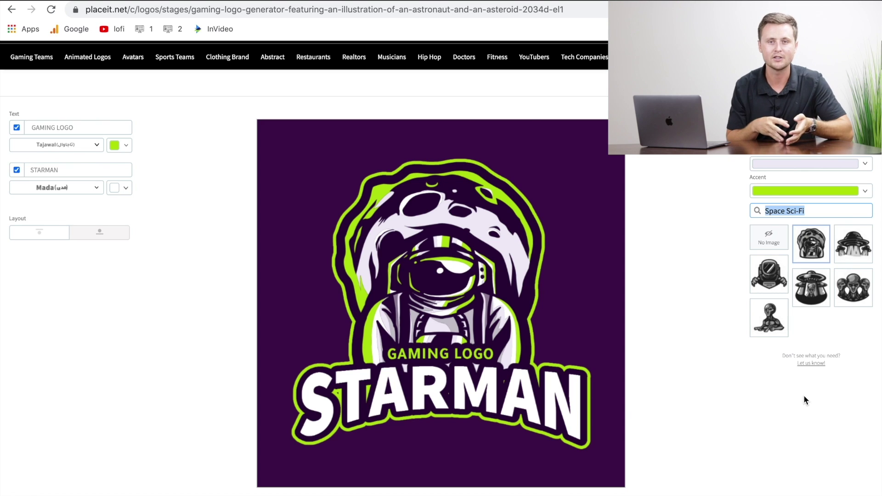
{"action": "left_click", "coordinate": [737, 341]}
Step: Make the STARMAN logo's background transparent and start its download
{"action": "left_click", "coordinate": [865, 129]}
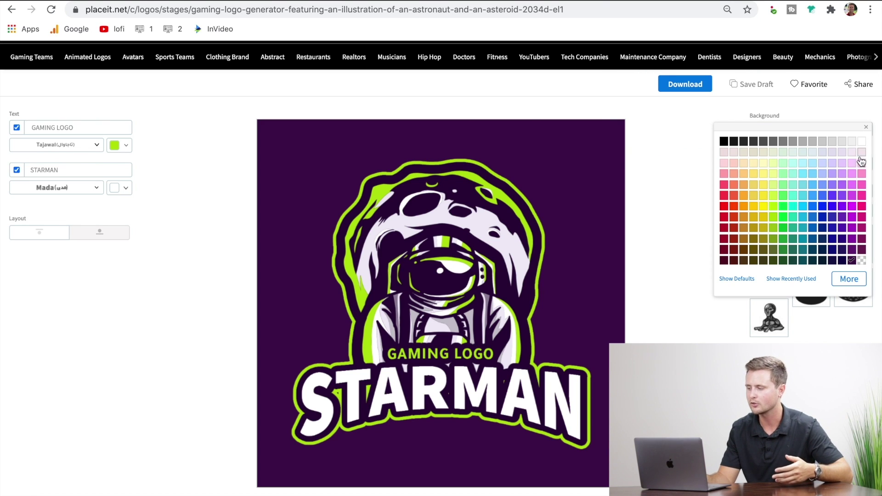
{"action": "left_click", "coordinate": [861, 261]}
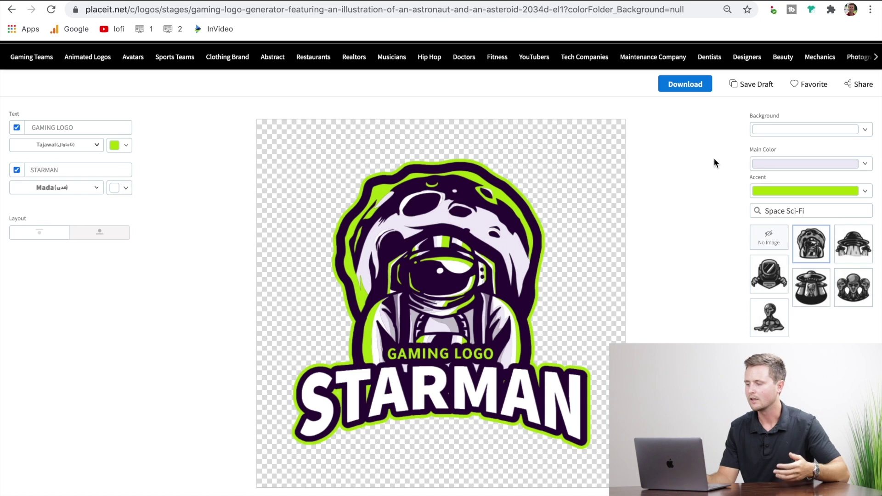
{"action": "left_click", "coordinate": [699, 84]}
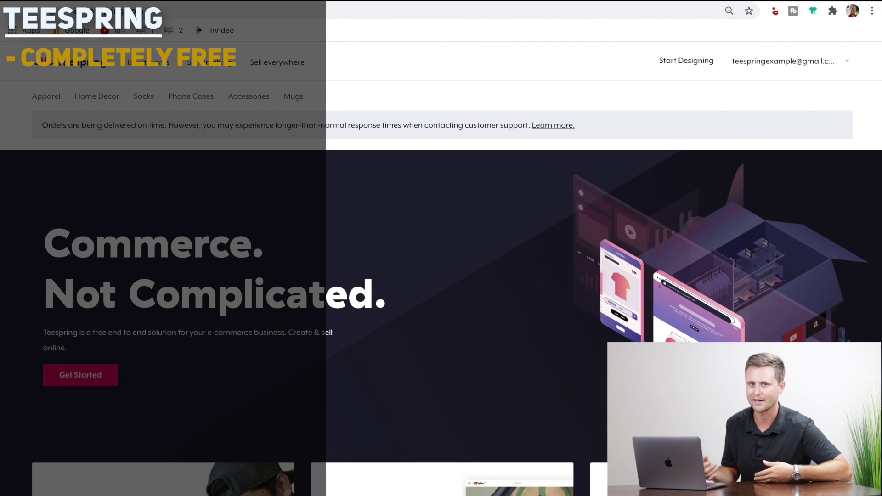
Step: Switch to Teespring and open the account dashboard to examine the amount to be paid in the analytics overview
{"action": "left_click", "coordinate": [795, 64]}
{"action": "left_click", "coordinate": [770, 87]}
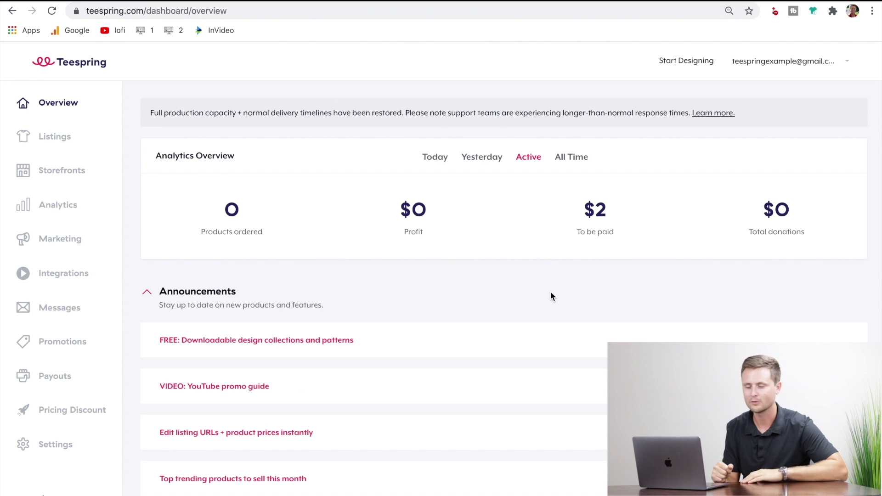
{"action": "left_click_drag", "start_coordinate": [597, 211], "coordinate": [589, 213]}
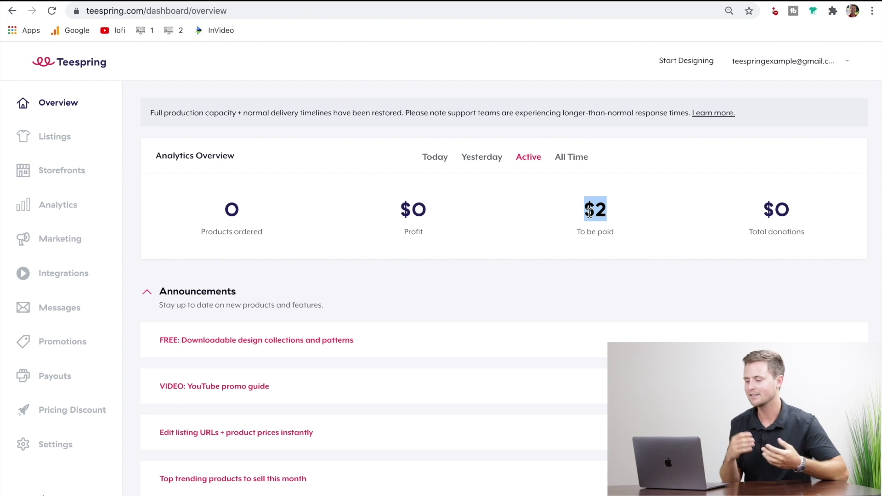
{"action": "left_click", "coordinate": [625, 214]}
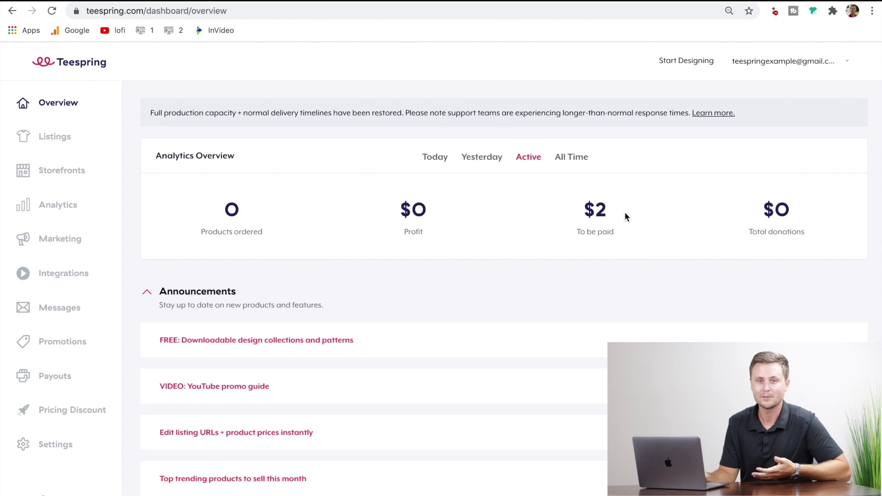
{"action": "left_click_drag", "start_coordinate": [609, 213], "coordinate": [577, 217]}
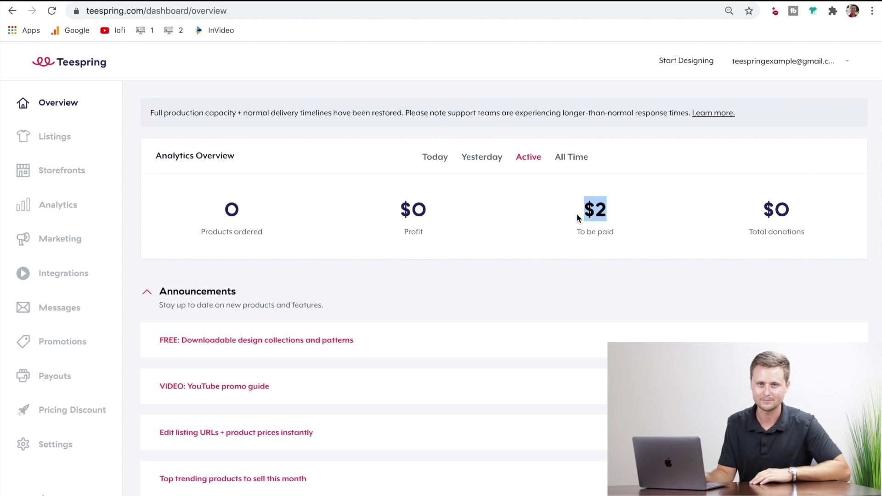
{"action": "left_click", "coordinate": [546, 250]}
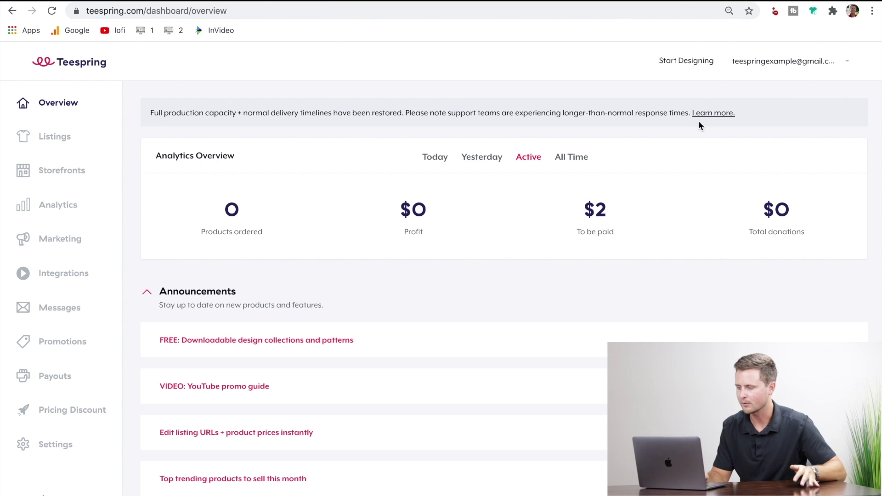
Step: Start a new design in Teespring and choose Unisex / Men's T-Shirts from the Apparel products
{"action": "left_click", "coordinate": [690, 64]}
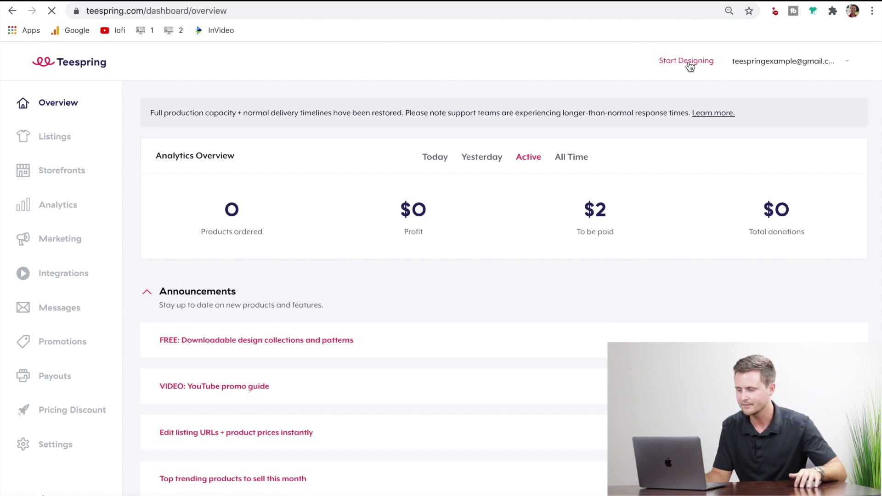
{"action": "scroll", "coordinate": [781, 223], "scroll_direction": "down", "scroll_amount": 15}
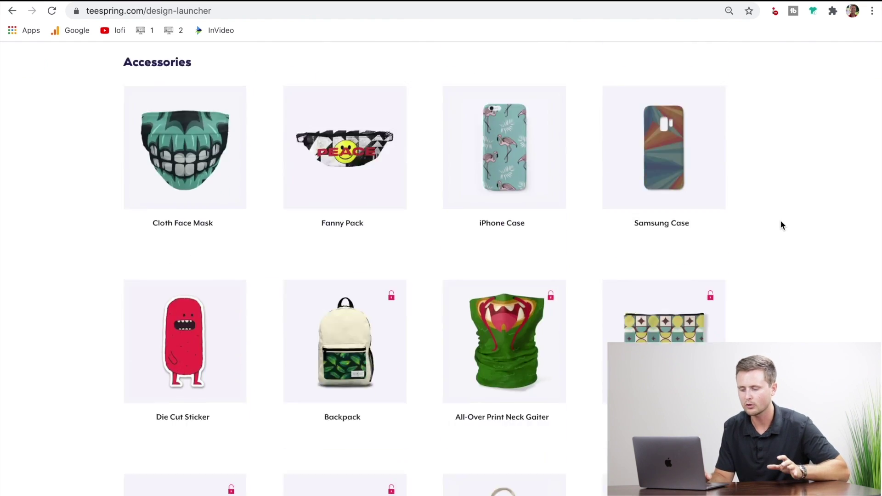
{"action": "scroll", "coordinate": [782, 223], "scroll_direction": "down", "scroll_amount": 20}
{"action": "scroll", "coordinate": [781, 220], "scroll_direction": "up", "scroll_amount": 2}
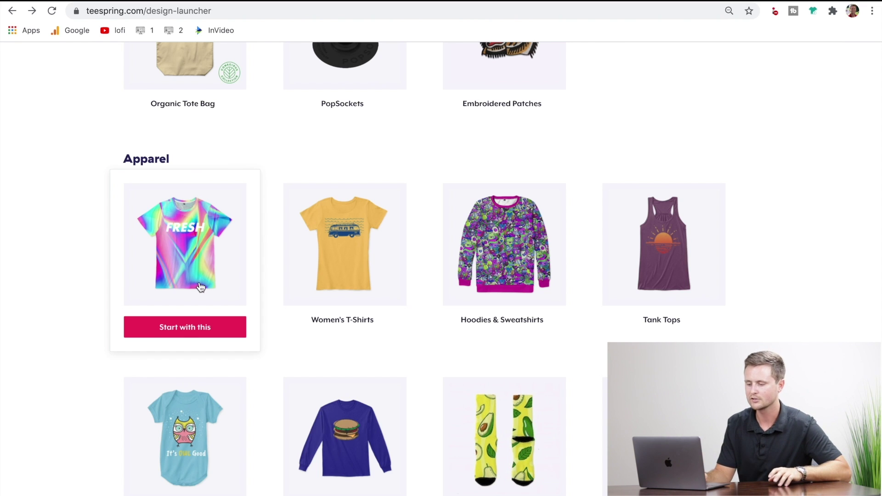
{"action": "mouse_move", "coordinate": [200, 337]}
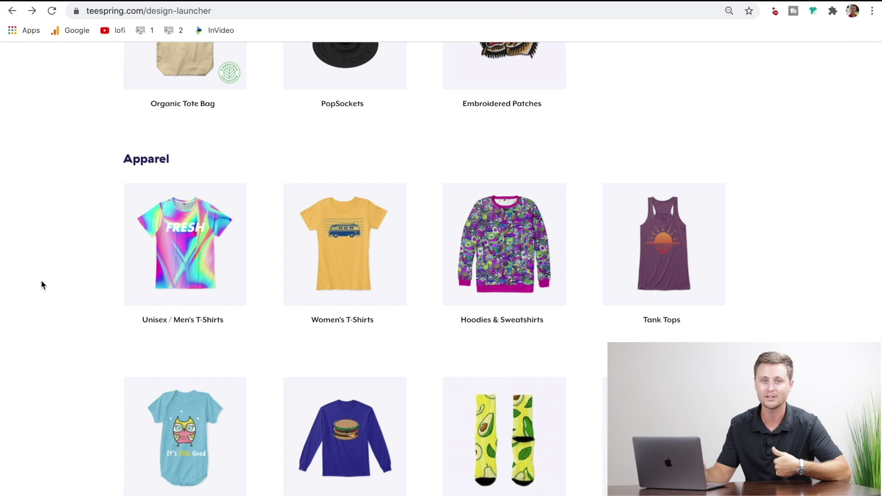
{"action": "left_click", "coordinate": [205, 329]}
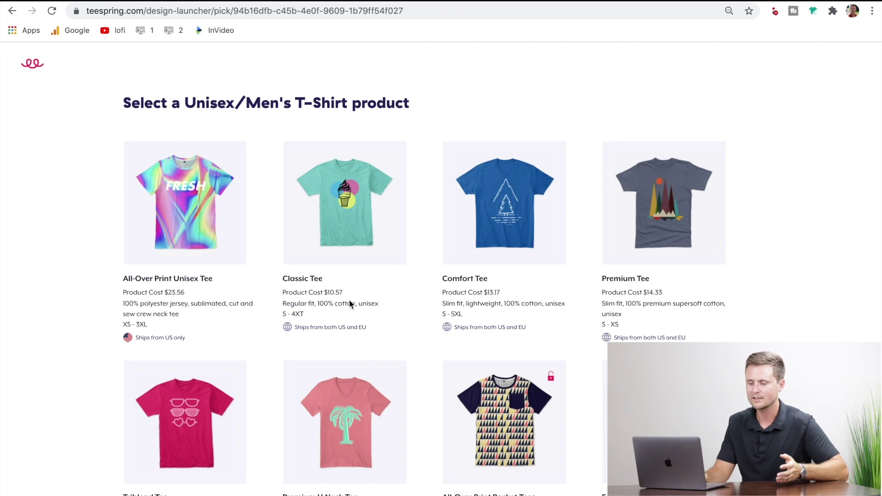
Step: Choose the Classic Tee as the product and select Sell as the purpose of the design
{"action": "left_click_drag", "start_coordinate": [349, 292], "coordinate": [281, 292]}
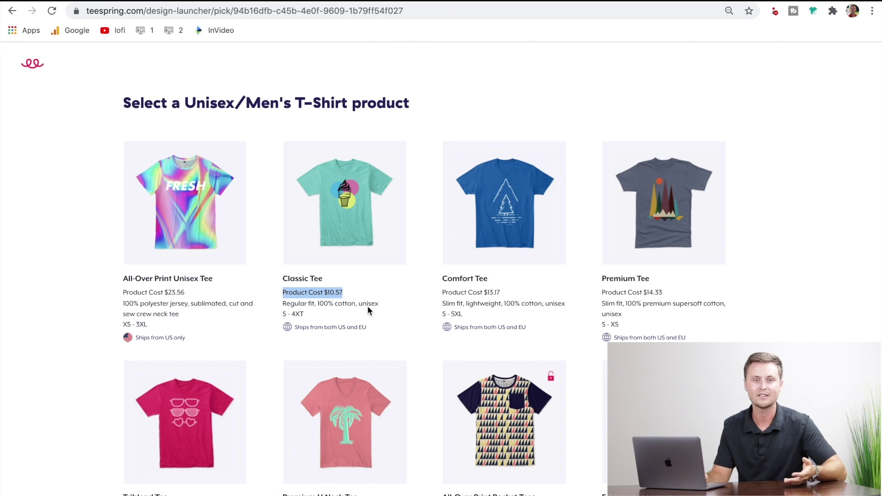
{"action": "left_click", "coordinate": [379, 296]}
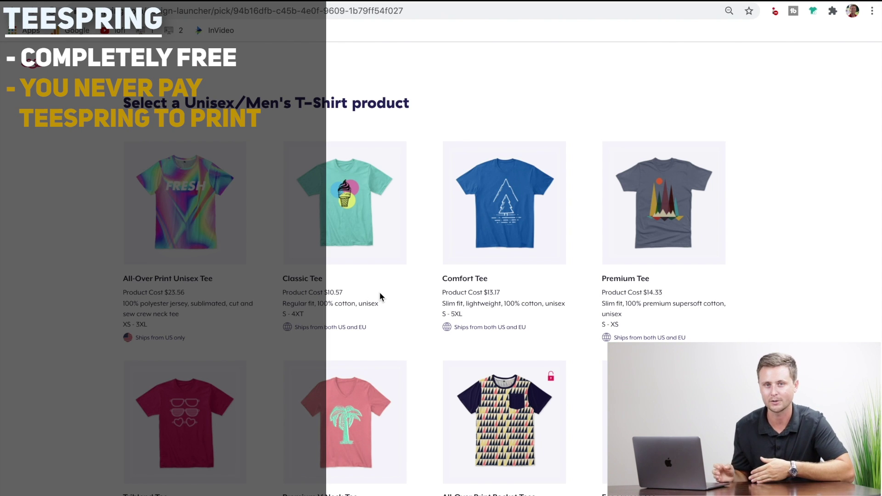
{"action": "left_click", "coordinate": [361, 260]}
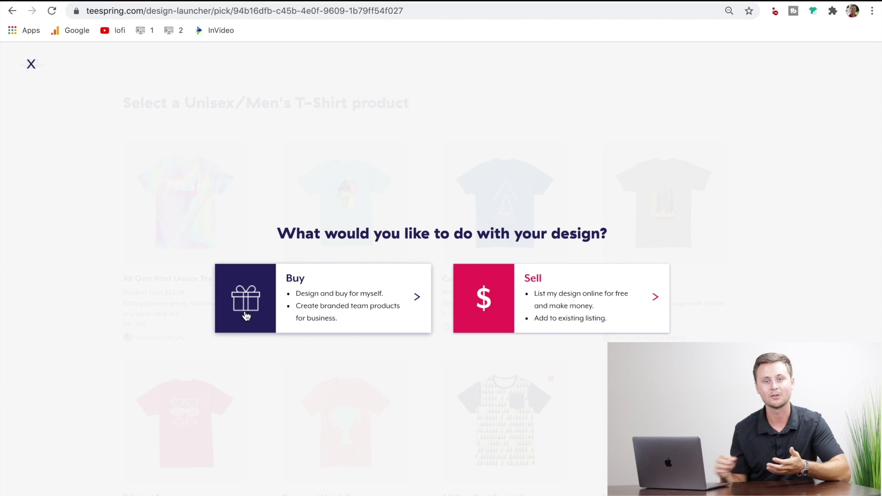
{"action": "left_click", "coordinate": [572, 303]}
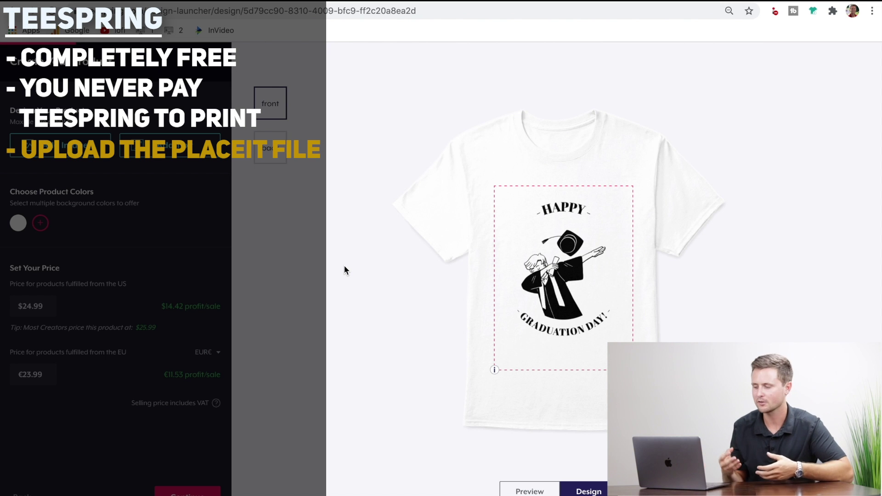
Step: Check the graduation artwork's placement on the tee and look at the shirt's back and front sides
{"action": "left_click_drag", "start_coordinate": [542, 314], "coordinate": [578, 287]}
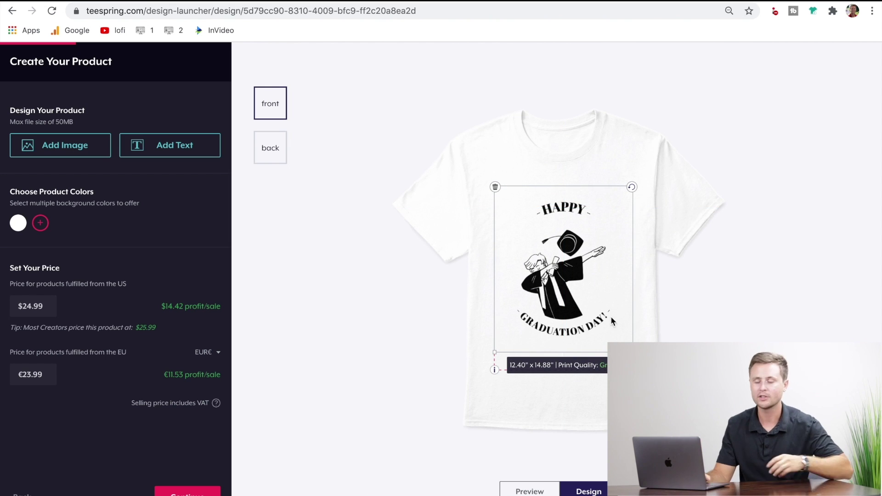
{"action": "left_click", "coordinate": [393, 247]}
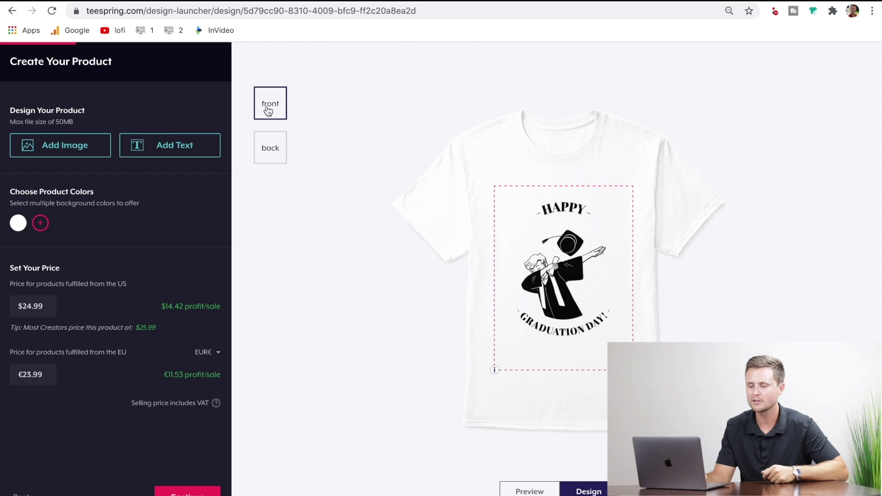
{"action": "left_click", "coordinate": [272, 149]}
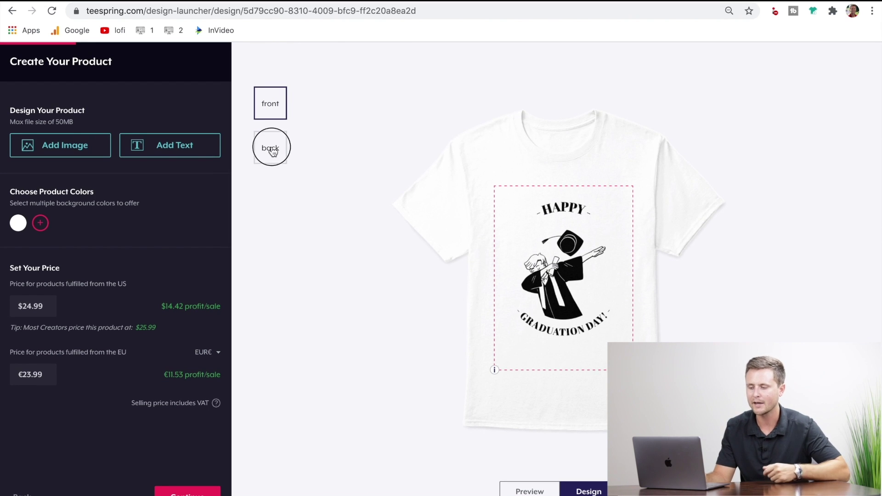
{"action": "left_click", "coordinate": [266, 98]}
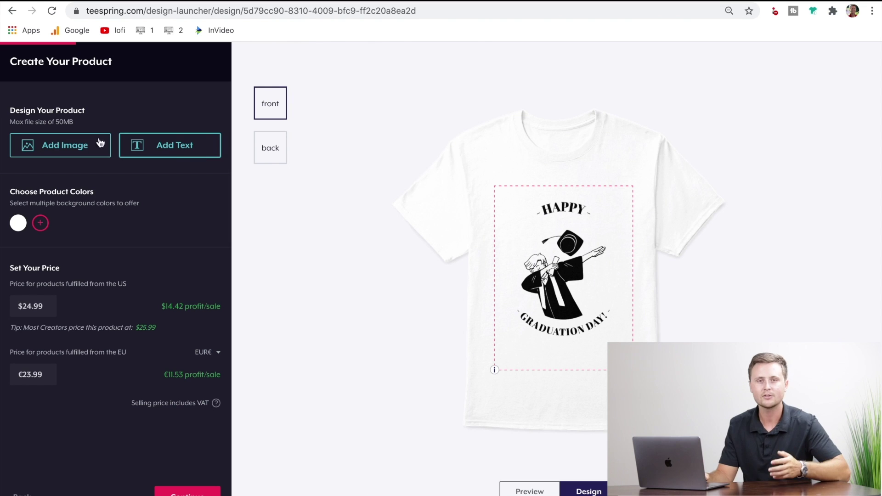
Step: Add royal blue, dark red, dark green and bright red to the tee's offered background colors
{"action": "left_click", "coordinate": [43, 223]}
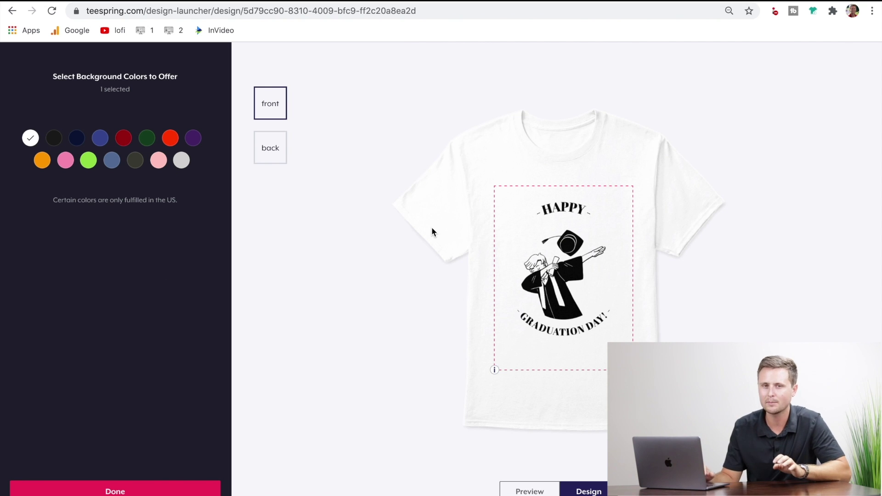
{"action": "left_click", "coordinate": [77, 139]}
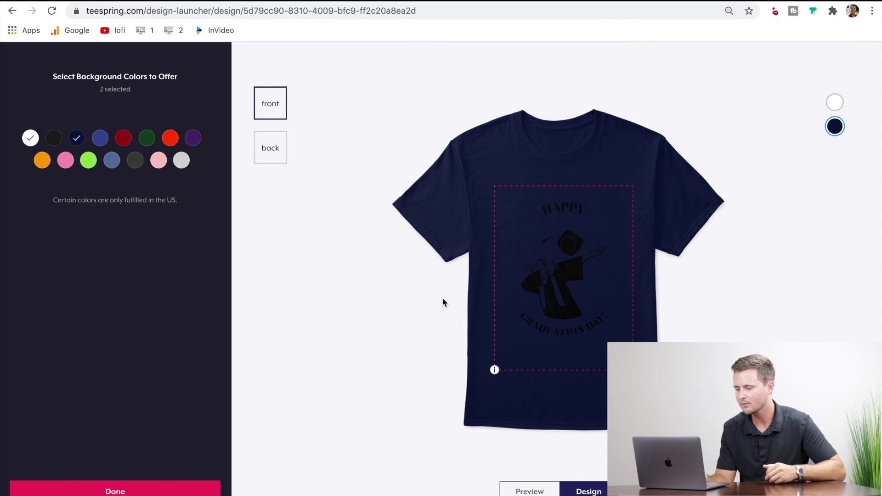
{"action": "left_click", "coordinate": [80, 142]}
{"action": "left_click", "coordinate": [102, 142]}
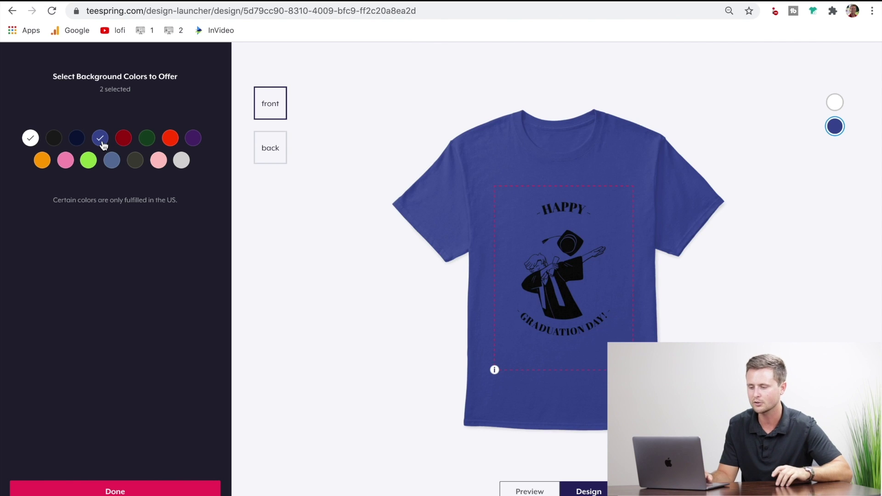
{"action": "left_click", "coordinate": [127, 144]}
{"action": "left_click", "coordinate": [152, 144]}
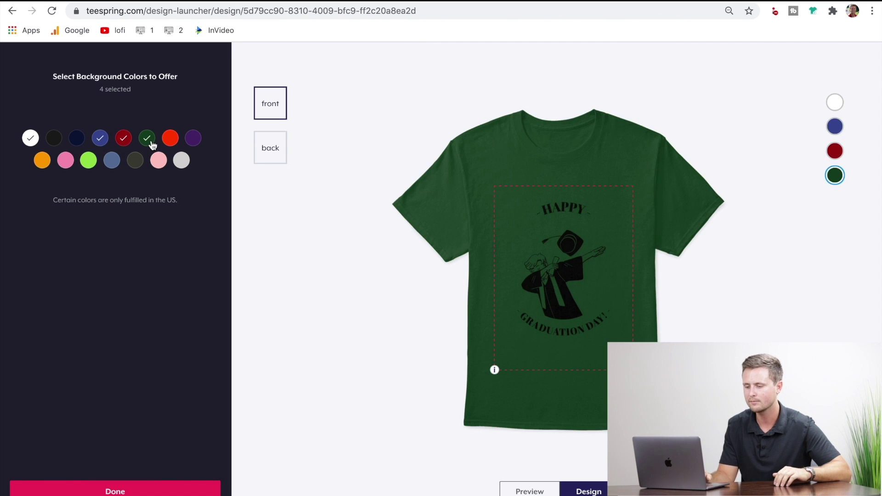
{"action": "left_click", "coordinate": [169, 145]}
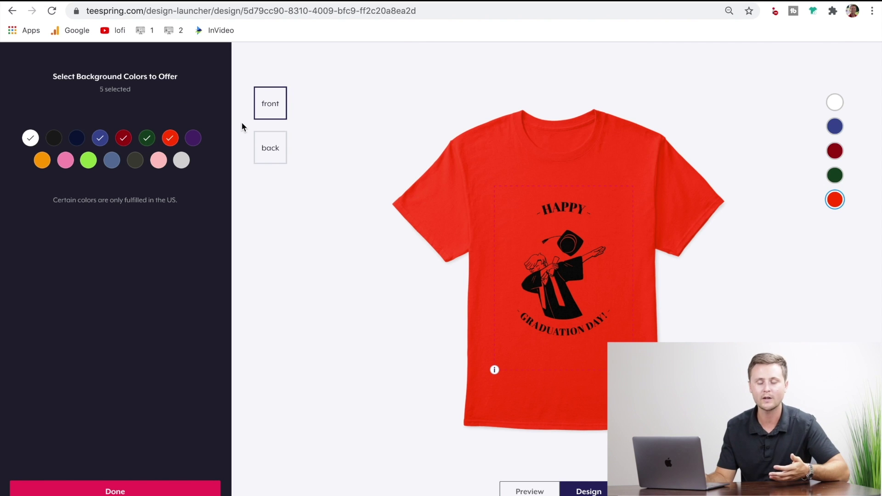
Step: Try pink in place of bright red, restore bright red and confirm the tee's color selection
{"action": "left_click", "coordinate": [169, 138]}
{"action": "left_click", "coordinate": [65, 162]}
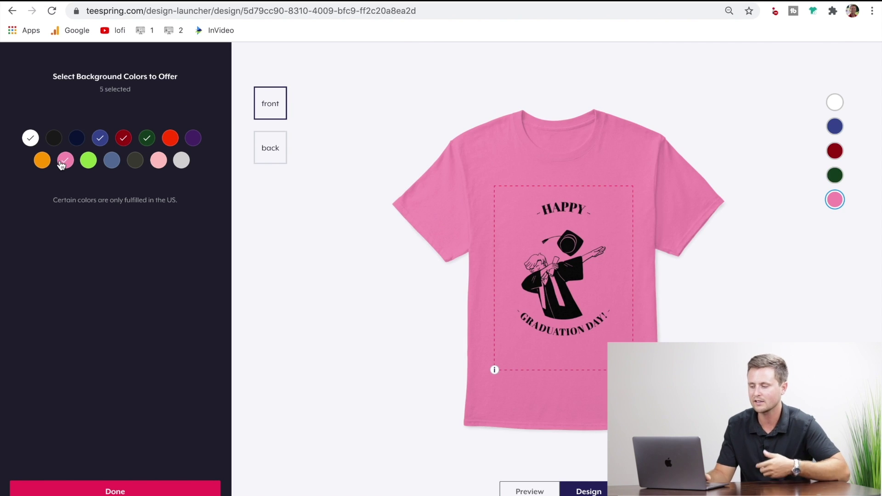
{"action": "left_click", "coordinate": [64, 160]}
{"action": "left_click", "coordinate": [170, 139]}
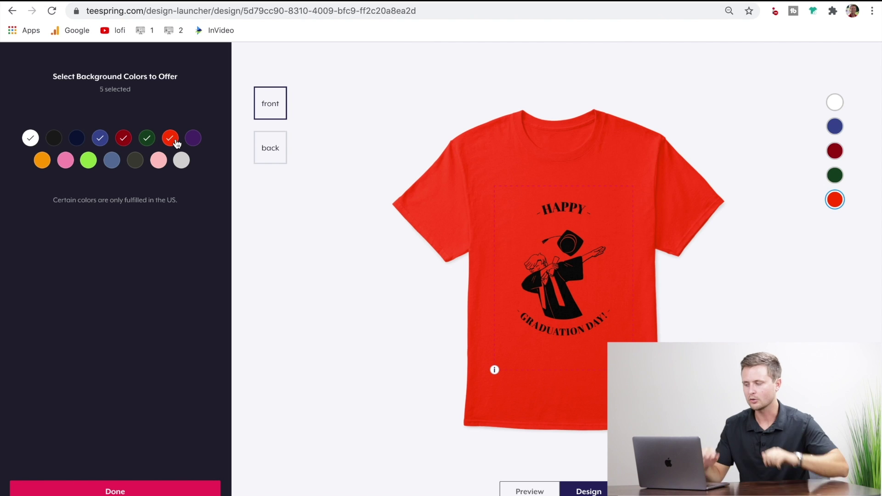
{"action": "left_click", "coordinate": [131, 491]}
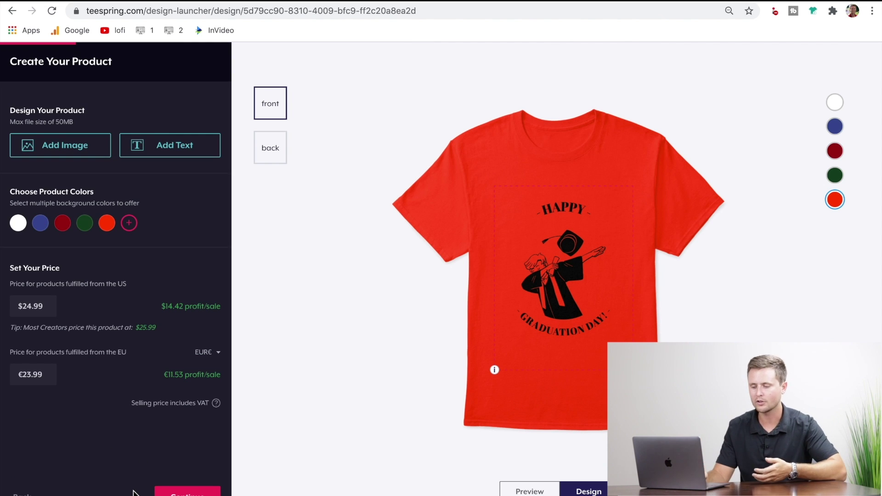
Step: Set the tee's US price to $10.57 and check the resulting profit per sale
{"action": "scroll", "coordinate": [135, 263], "scroll_direction": "down", "scroll_amount": 1}
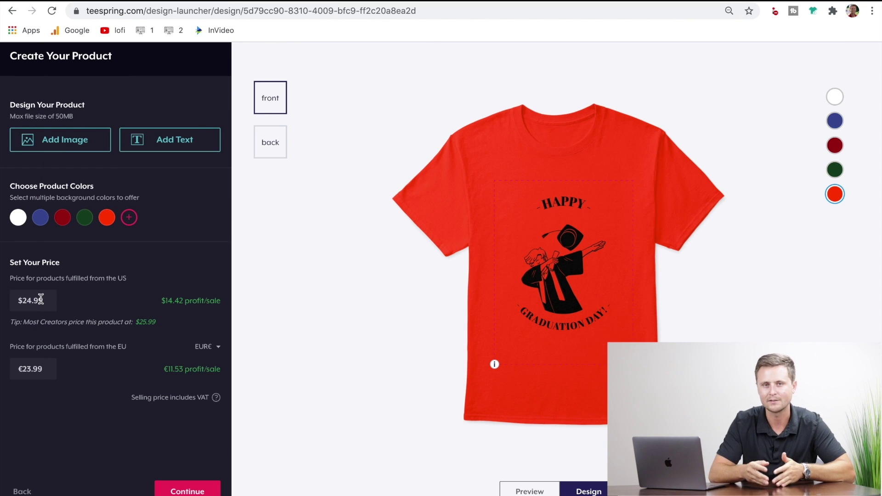
{"action": "left_click_drag", "start_coordinate": [47, 301], "coordinate": [18, 299]}
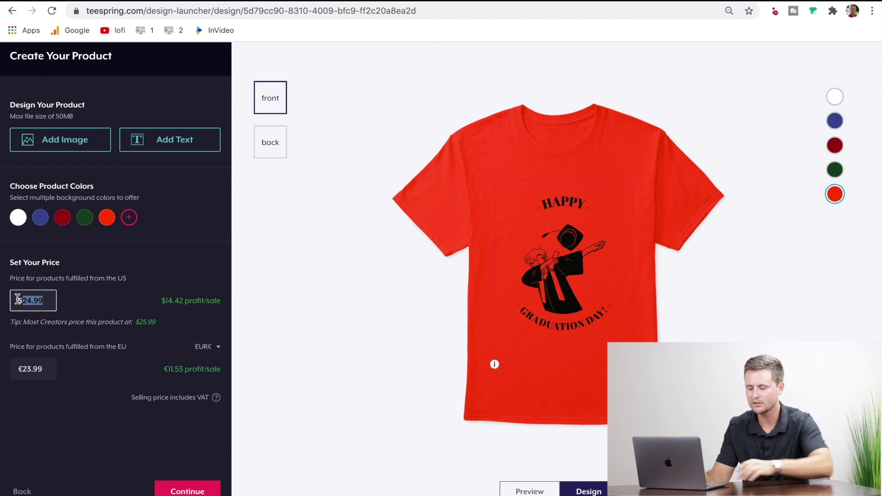
{"action": "type", "text": "10.57"}
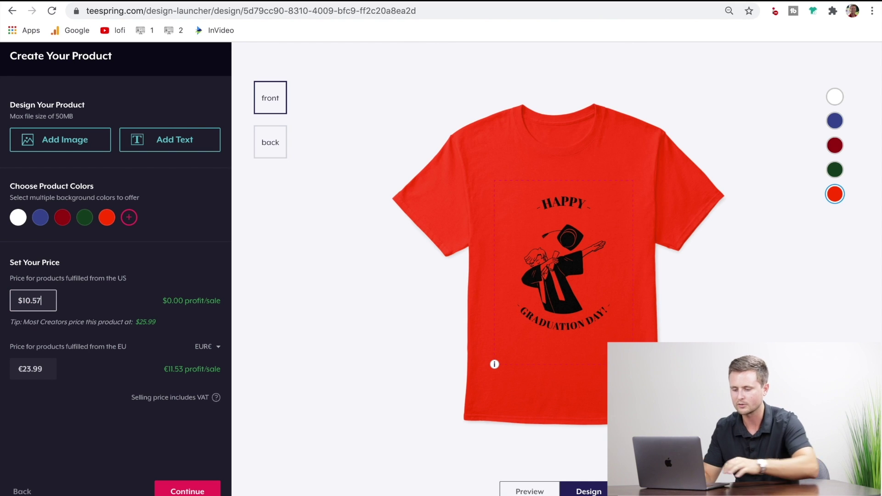
{"action": "left_click_drag", "start_coordinate": [166, 300], "coordinate": [213, 308]}
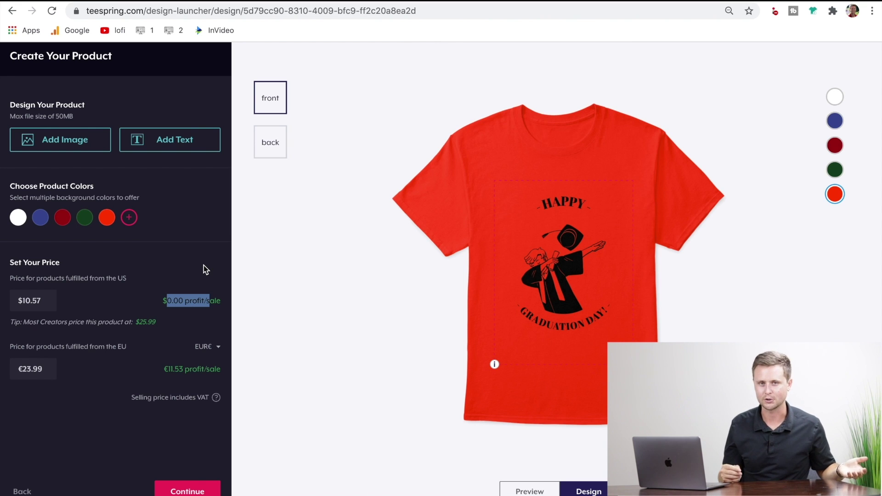
Step: Set the tee's US price to $19.99 and its EU price to €19.99
{"action": "left_click", "coordinate": [47, 301]}
{"action": "left_click_drag", "start_coordinate": [48, 300], "coordinate": [6, 302]}
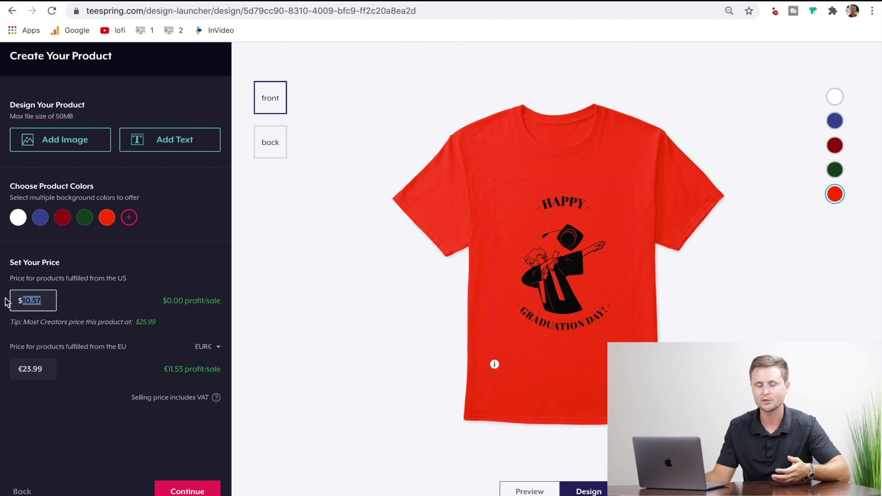
{"action": "type", "text": "19.99"}
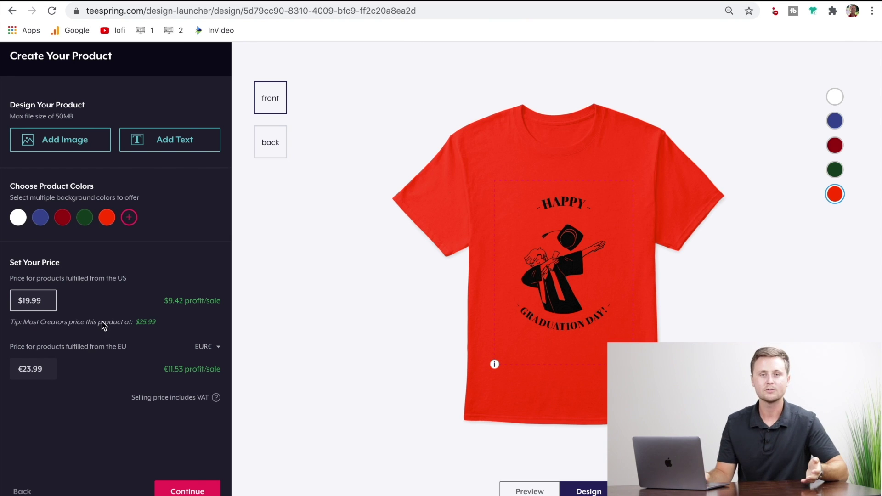
{"action": "double_click", "coordinate": [49, 375]}
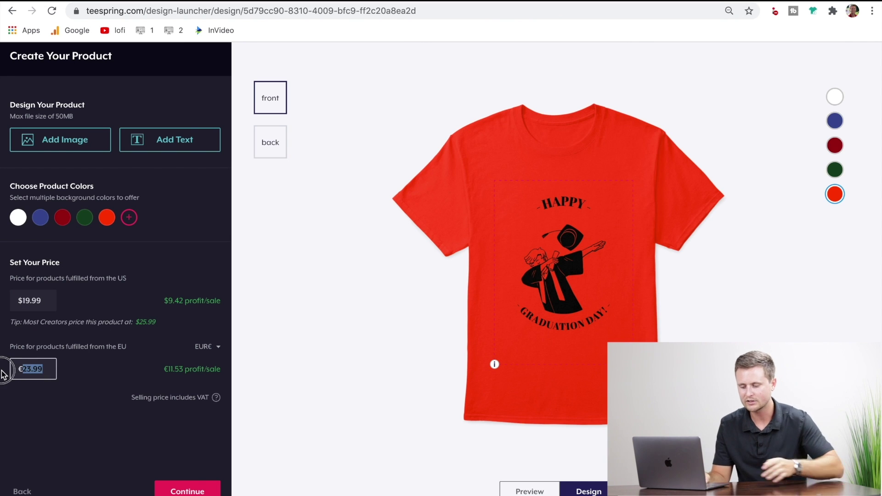
{"action": "type", "text": "19.99"}
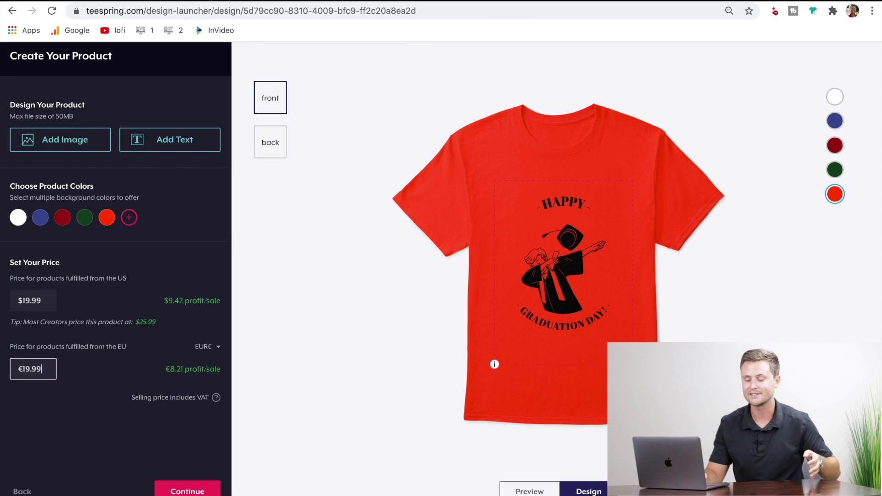
{"action": "left_click", "coordinate": [129, 367]}
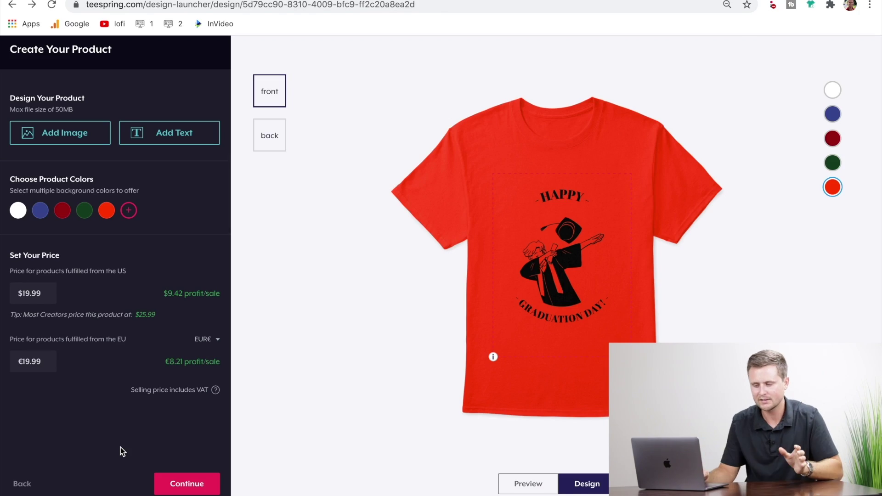
Step: Proceed to the additional products with the tee shown in white, and view the Unisex / Men's T-Shirts styles without adding any
{"action": "left_click", "coordinate": [826, 94]}
{"action": "left_click", "coordinate": [178, 479]}
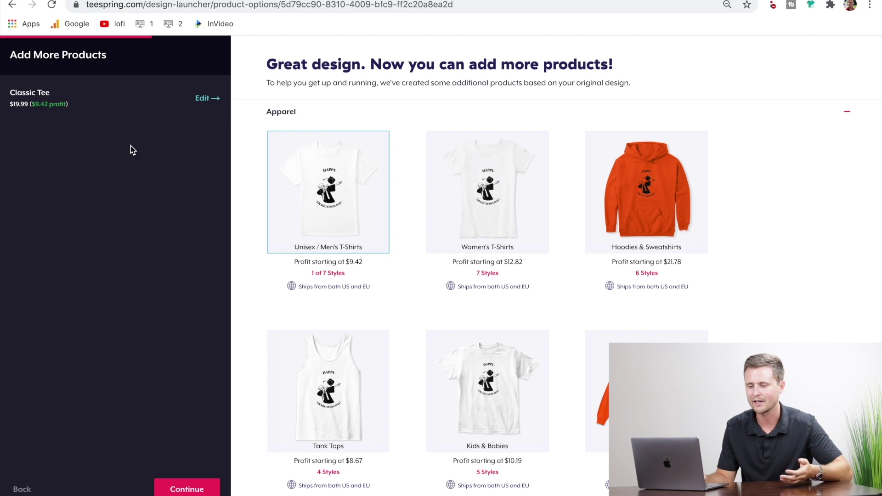
{"action": "mouse_move", "coordinate": [338, 228]}
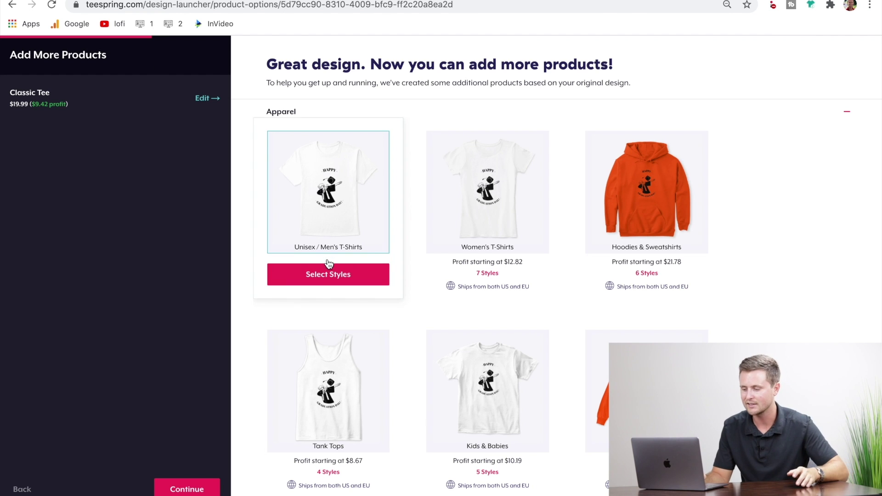
{"action": "left_click", "coordinate": [315, 280]}
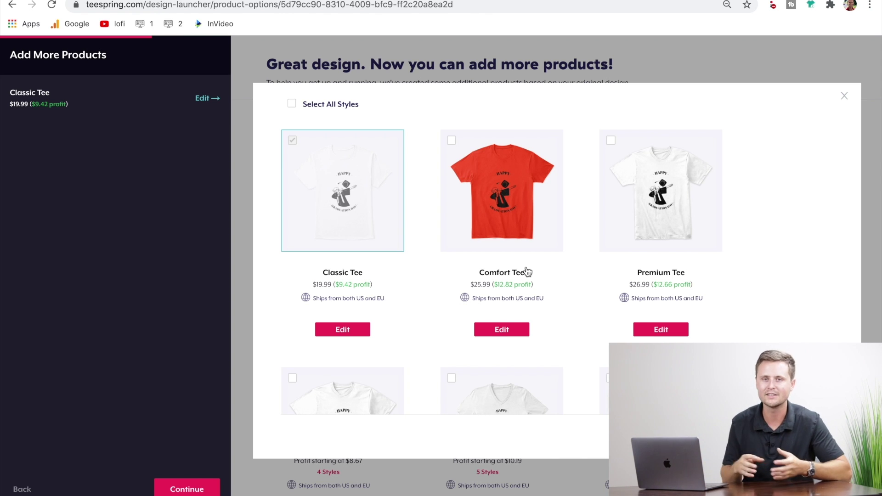
{"action": "left_click", "coordinate": [844, 96]}
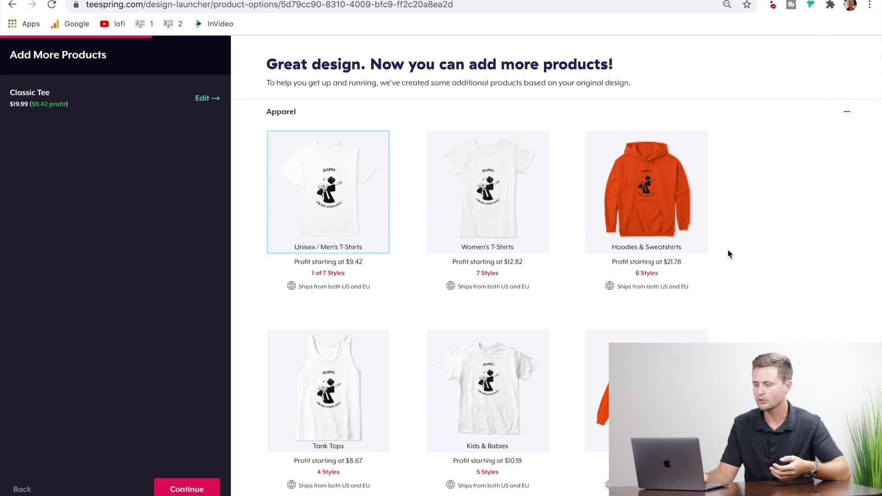
Step: Add the Classic Pullover Hoodie from Hoodies & Sweatshirts and open it for editing
{"action": "left_click", "coordinate": [652, 275]}
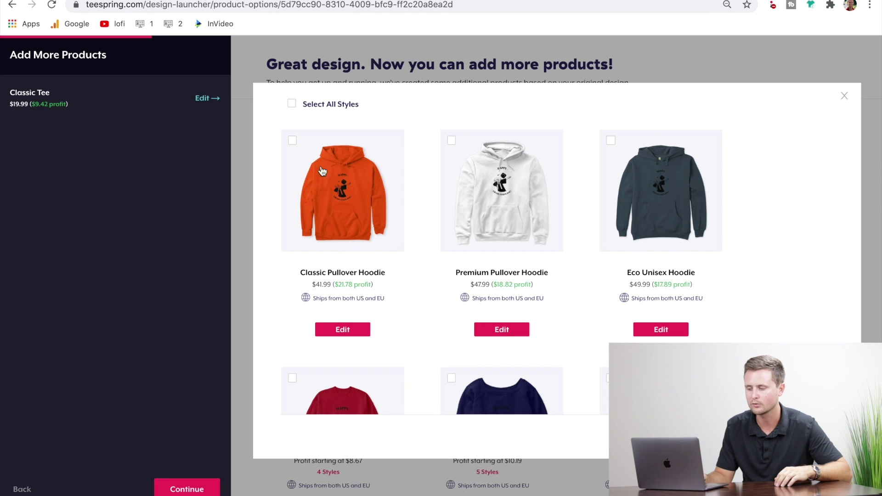
{"action": "left_click", "coordinate": [292, 141]}
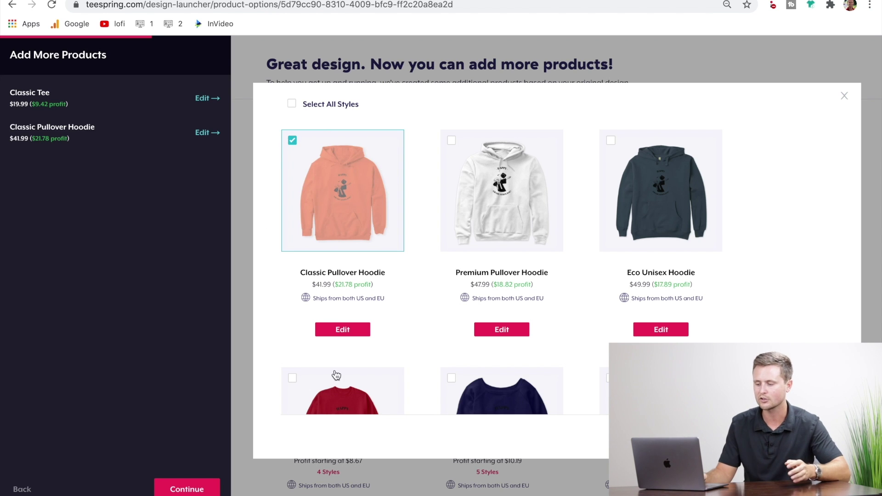
{"action": "left_click", "coordinate": [343, 330]}
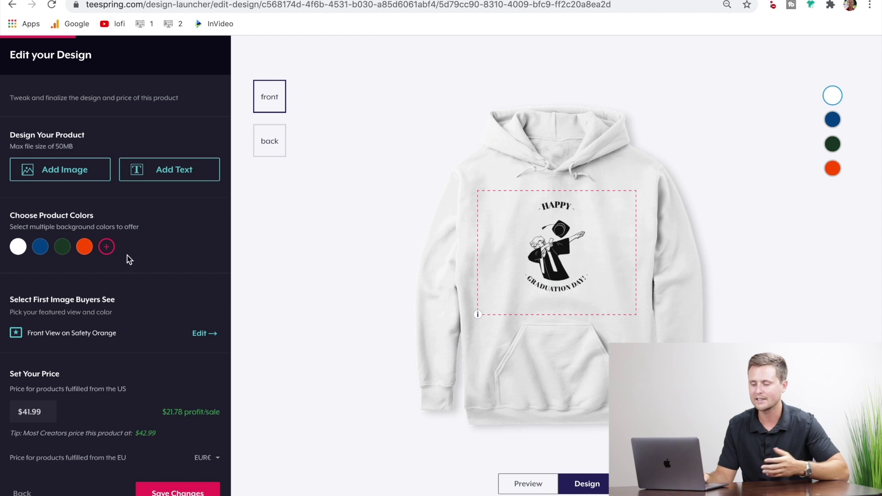
Step: Open the hoodie's background color choices and preview the design on blue, dark green, orange and white
{"action": "left_click", "coordinate": [111, 248]}
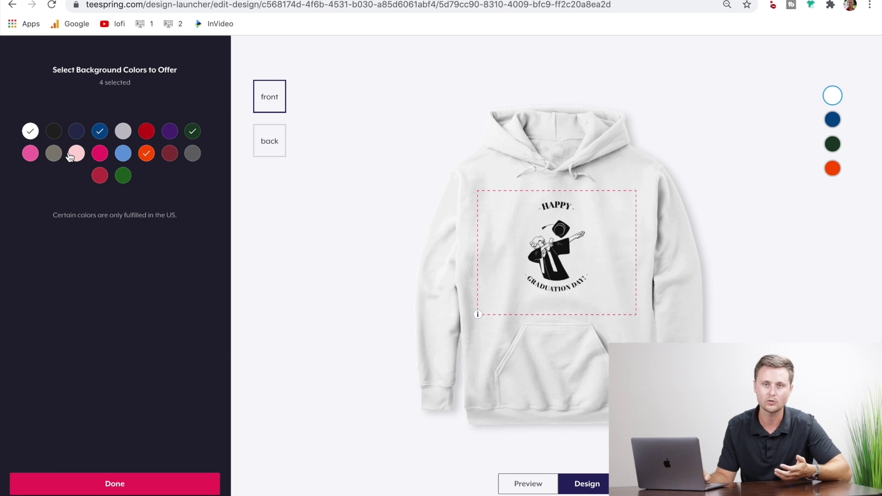
{"action": "left_click", "coordinate": [833, 120]}
{"action": "left_click", "coordinate": [832, 144]}
{"action": "left_click", "coordinate": [833, 169]}
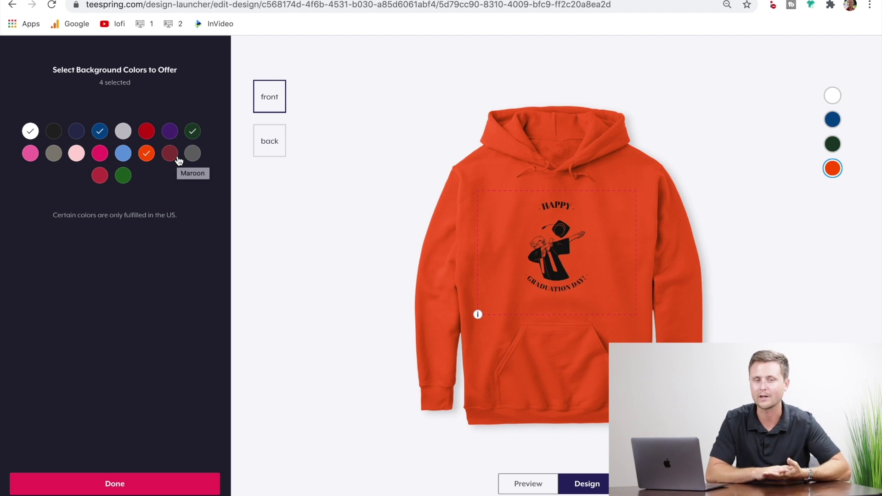
{"action": "left_click", "coordinate": [832, 96]}
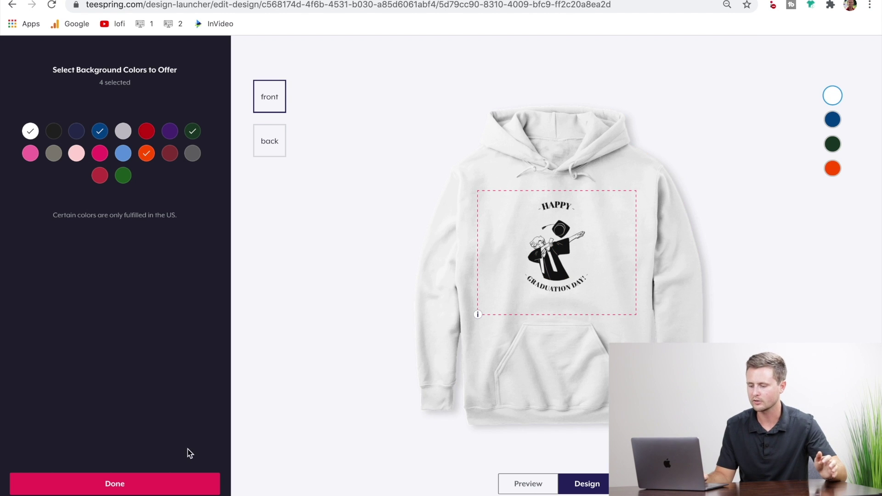
Step: Confirm the hoodie's background colors and make the front view on white the first image buyers see
{"action": "left_click", "coordinate": [149, 485]}
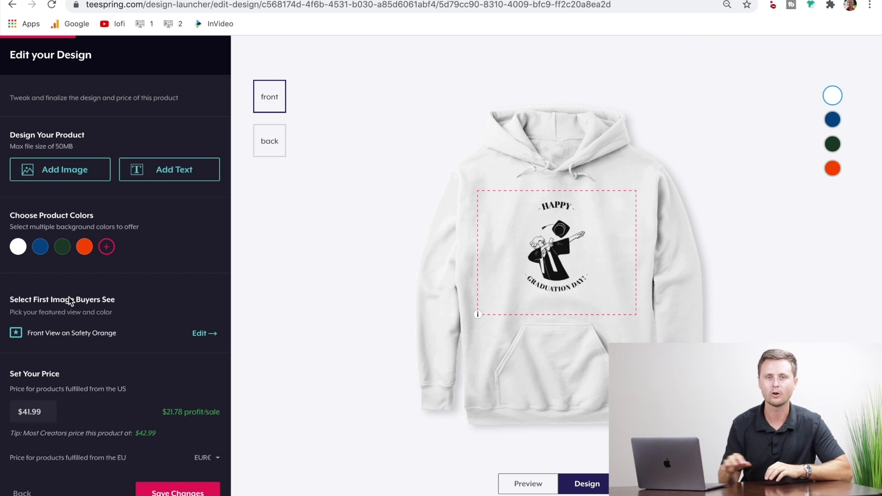
{"action": "left_click", "coordinate": [206, 339]}
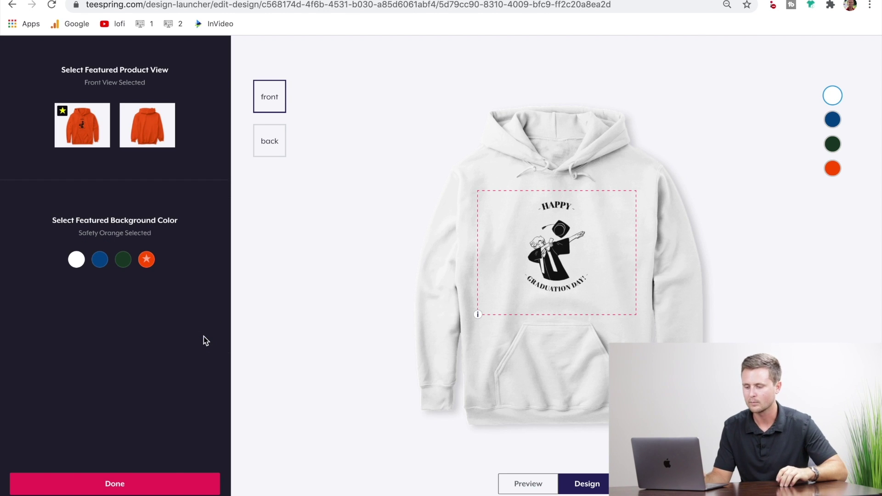
{"action": "left_click", "coordinate": [76, 260]}
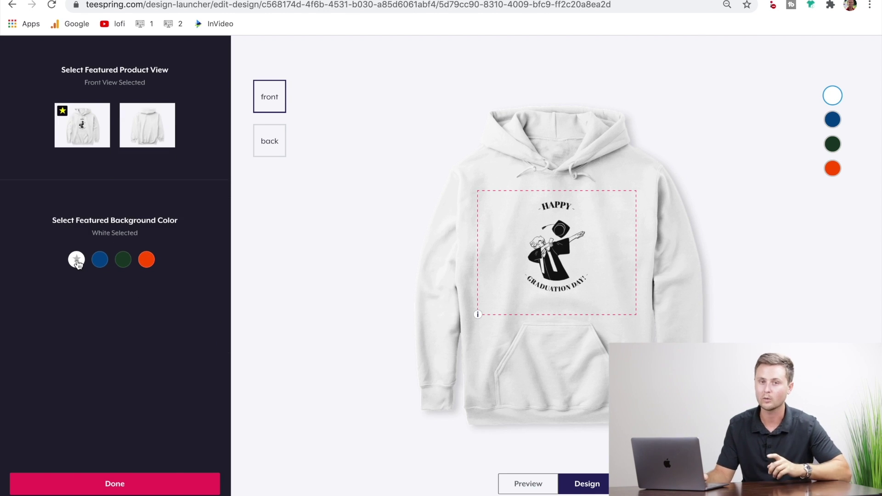
{"action": "left_click", "coordinate": [112, 483]}
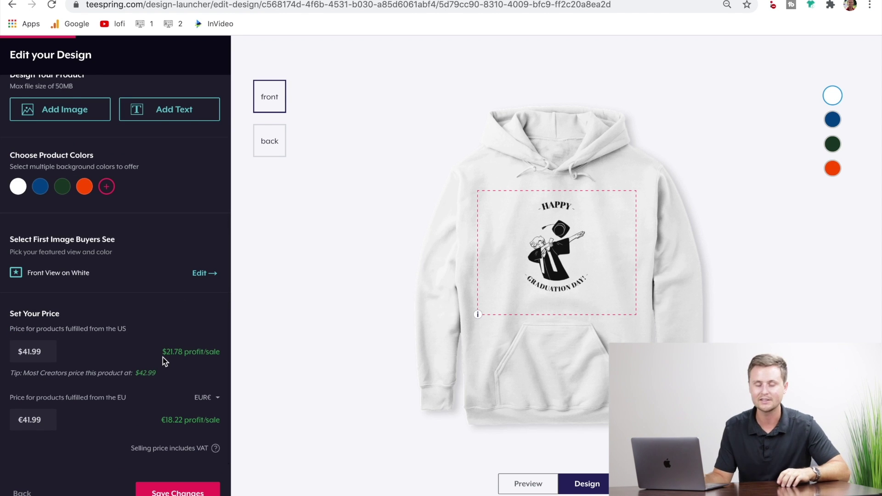
Step: Set the hoodie's US price to $35.00 and its EU price to €35.00, and save the changes
{"action": "double_click", "coordinate": [33, 350]}
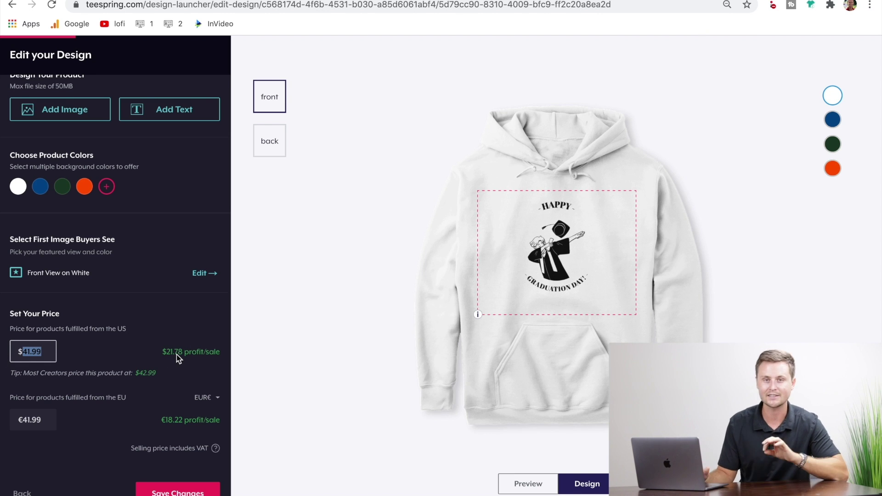
{"action": "type", "text": "35.00"}
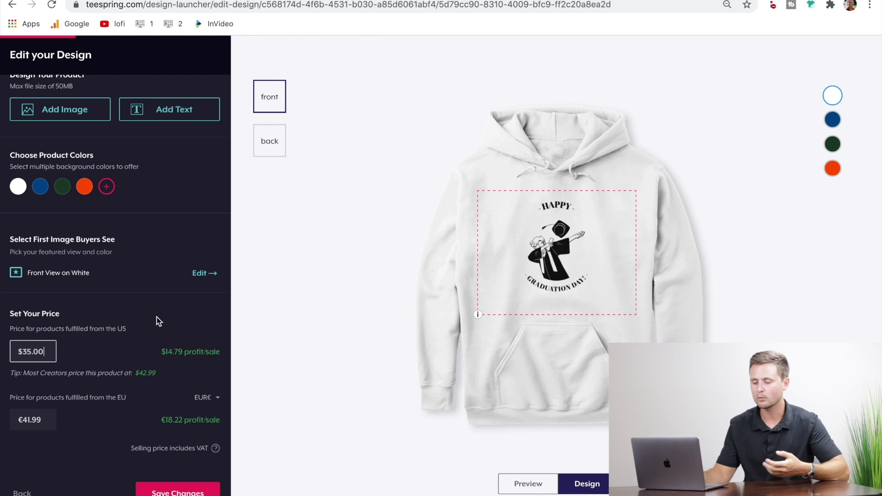
{"action": "left_click", "coordinate": [46, 420]}
{"action": "type", "text": "35"}
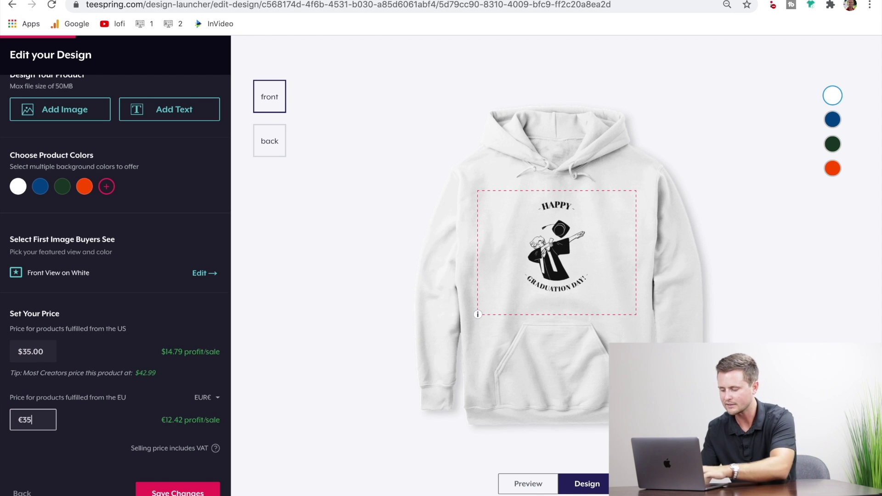
{"action": "type", "text": ".00"}
{"action": "left_click", "coordinate": [185, 306]}
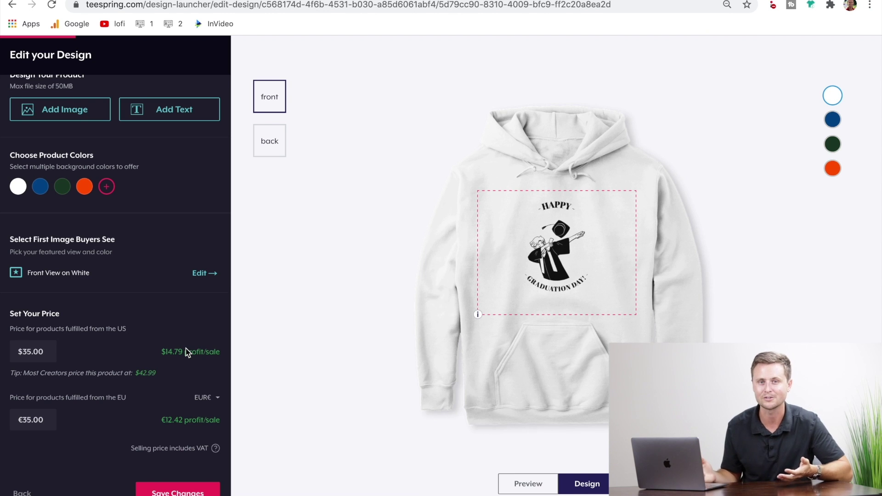
{"action": "scroll", "coordinate": [184, 368], "scroll_direction": "down", "scroll_amount": 1}
{"action": "left_click", "coordinate": [172, 479]}
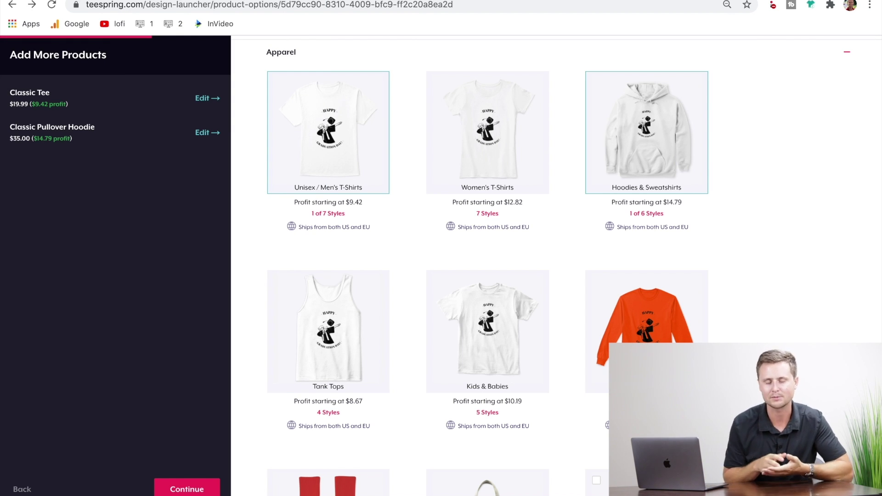
Step: Add the Classic Tank Top from Tank Tops and offer it in red in addition to white and blue
{"action": "scroll", "coordinate": [397, 285], "scroll_direction": "down", "scroll_amount": 2}
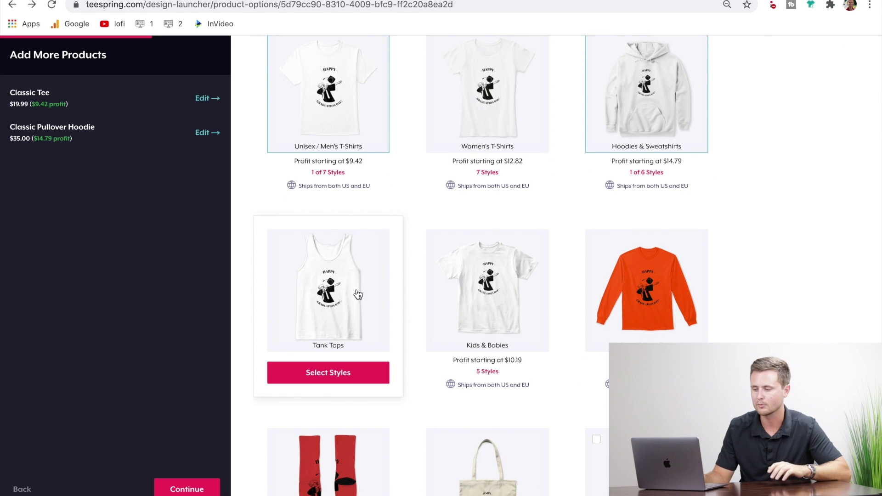
{"action": "left_click", "coordinate": [341, 372]}
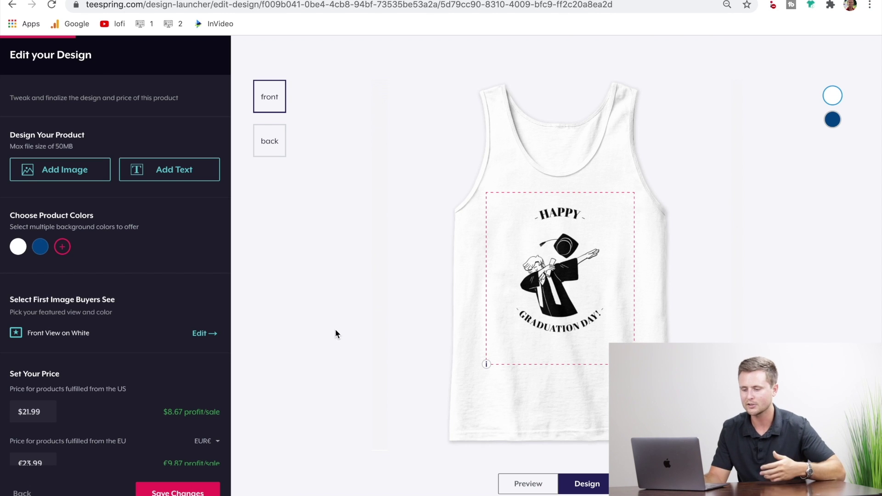
{"action": "left_click", "coordinate": [62, 246]}
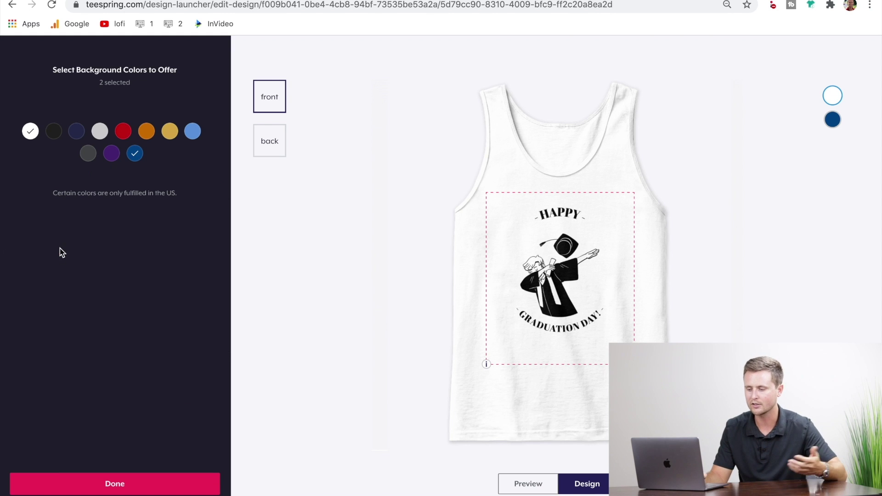
{"action": "left_click", "coordinate": [122, 133]}
{"action": "left_click", "coordinate": [132, 488]}
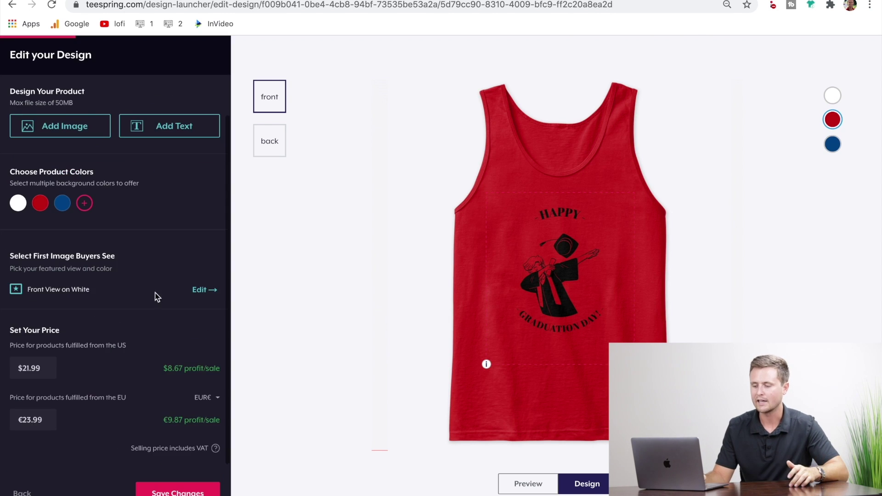
Step: Choose the front view on white as the tank top's first image for buyers
{"action": "left_click", "coordinate": [207, 291]}
{"action": "left_click", "coordinate": [88, 259]}
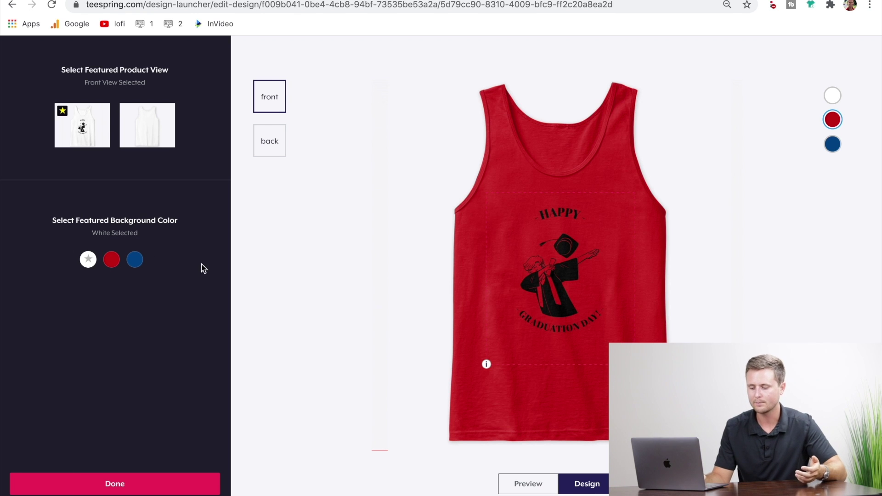
{"action": "left_click", "coordinate": [123, 484]}
Step: Set the tank top's US price to $19.99 and its EU price to €19.99, and save the changes
{"action": "scroll", "coordinate": [91, 358], "scroll_direction": "down", "scroll_amount": 1}
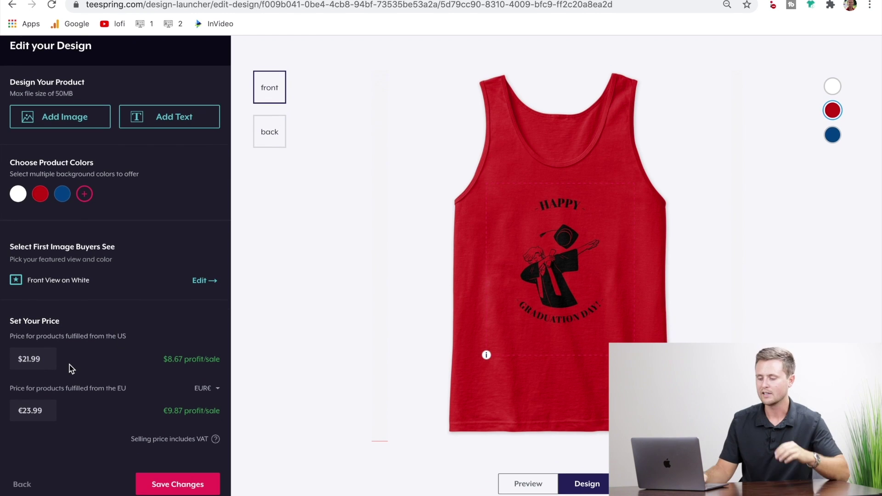
{"action": "double_click", "coordinate": [46, 364]}
{"action": "type", "text": "219"}
{"action": "key", "text": "BackSpace"}
{"action": "key", "text": "BackSpace"}
{"action": "key", "text": "BackSpace"}
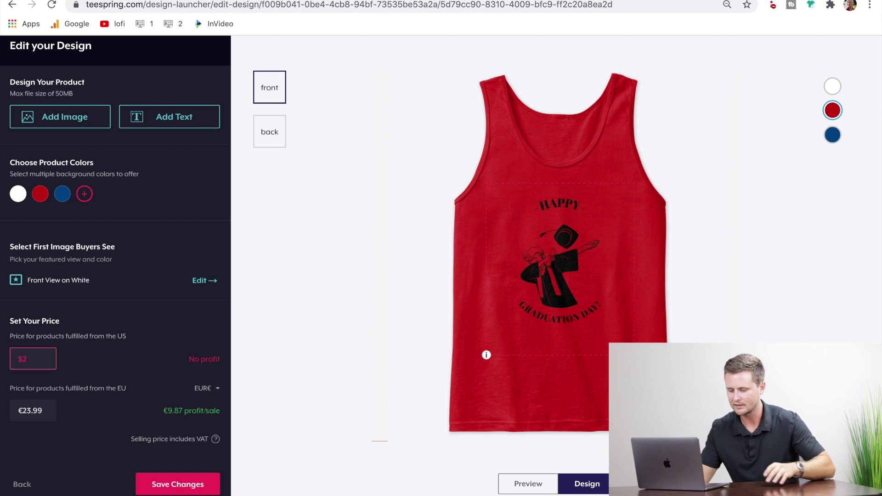
{"action": "type", "text": "19.99"}
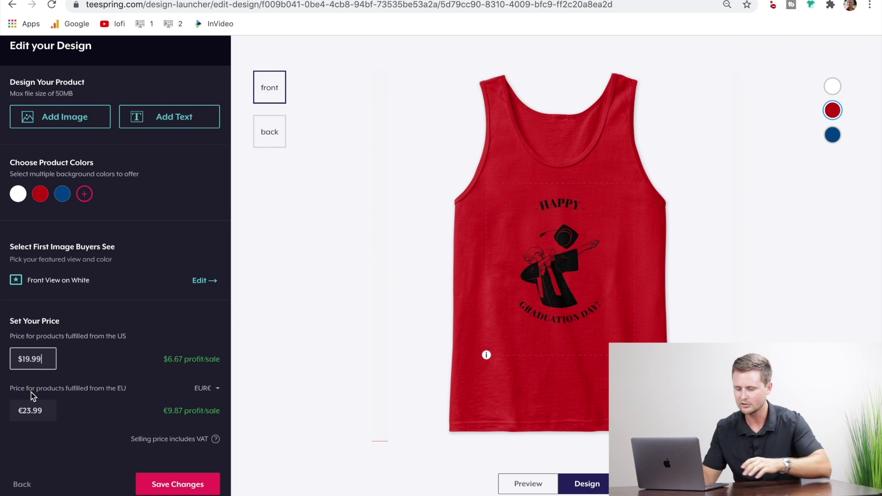
{"action": "double_click", "coordinate": [44, 410]}
{"action": "type", "text": "19.99"}
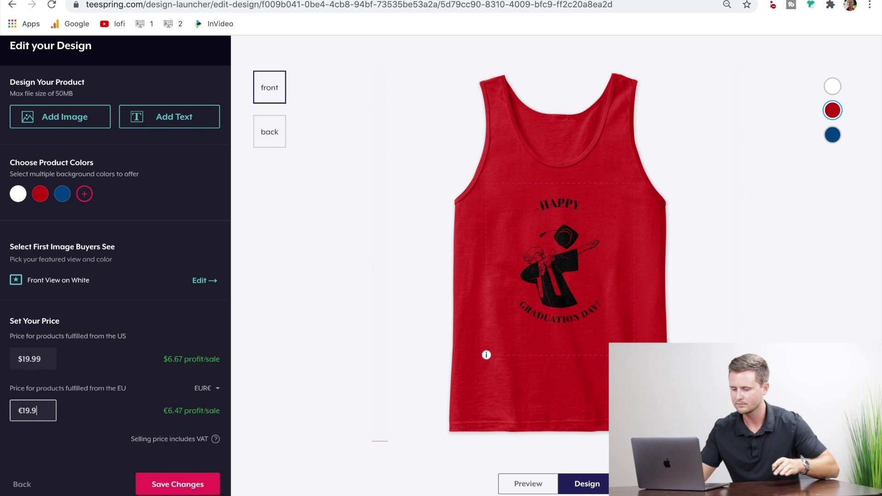
{"action": "left_click", "coordinate": [178, 484]}
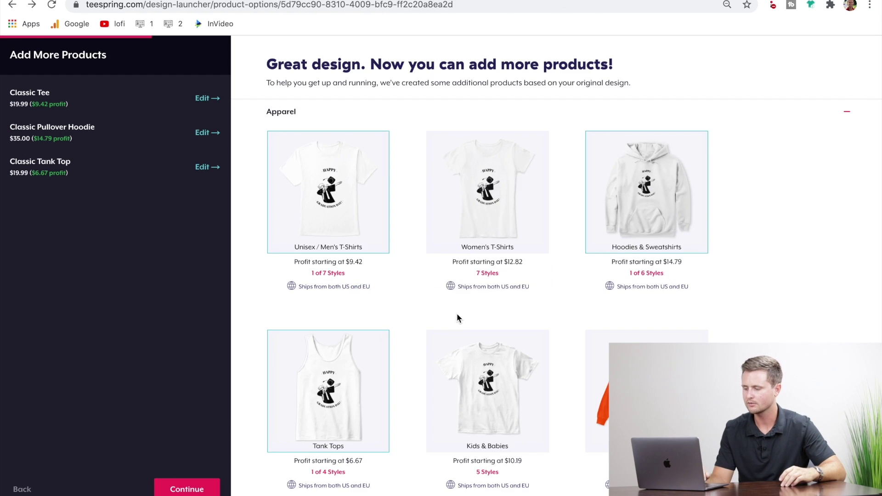
Step: Add the Classic Long Sleeve Tee and make the front view on white its first image for buyers
{"action": "scroll", "coordinate": [505, 299], "scroll_direction": "down", "scroll_amount": 4}
{"action": "left_click", "coordinate": [630, 281]}
{"action": "left_click", "coordinate": [340, 329]}
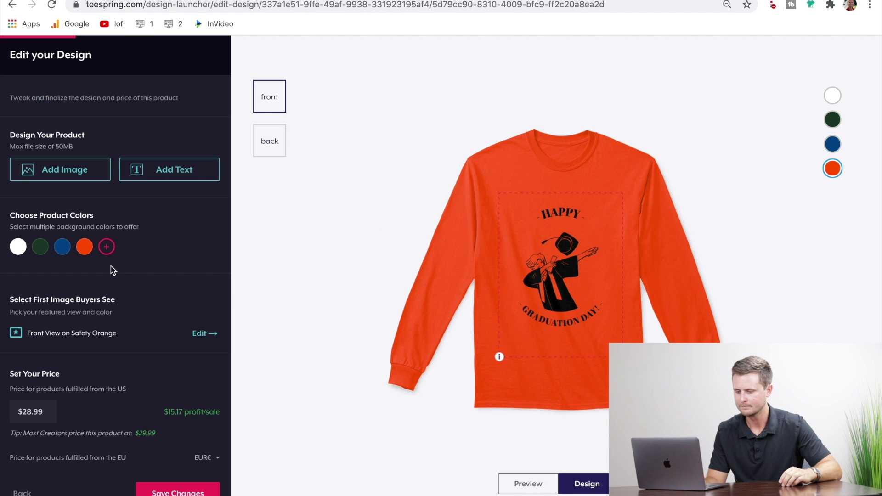
{"action": "scroll", "coordinate": [111, 266], "scroll_direction": "down", "scroll_amount": 3}
{"action": "left_click", "coordinate": [205, 278]}
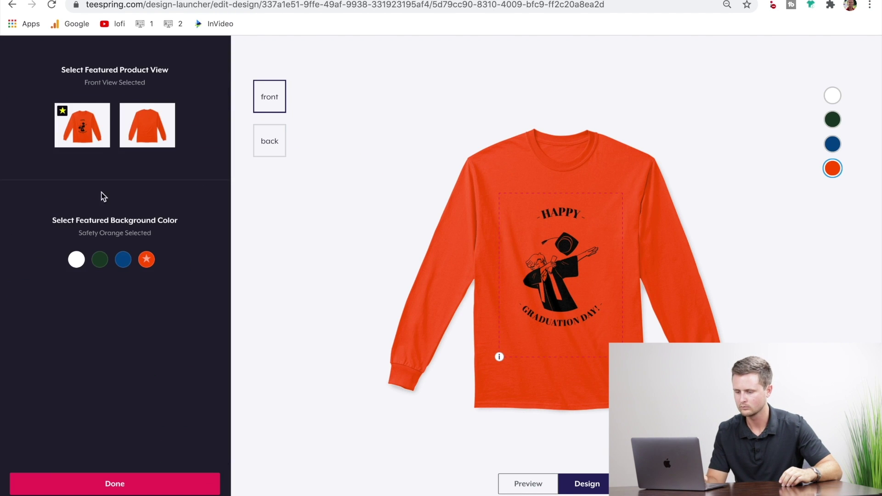
{"action": "left_click", "coordinate": [78, 261]}
{"action": "left_click", "coordinate": [113, 484]}
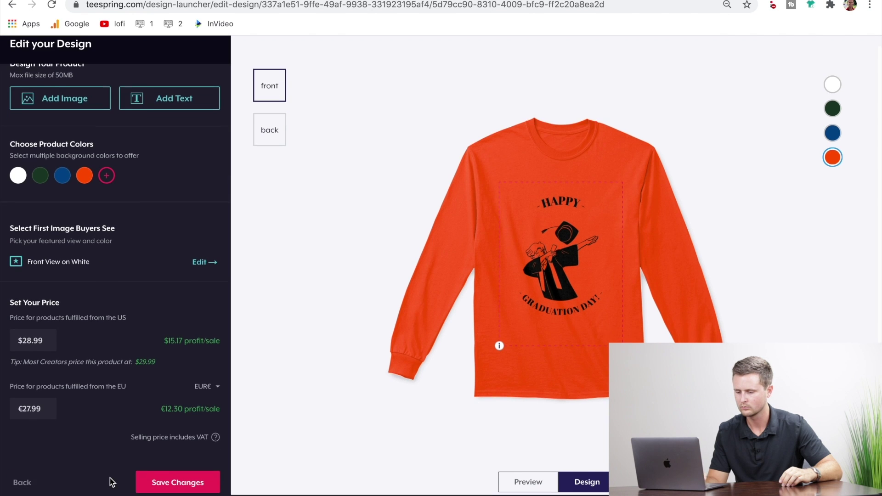
Step: Set the long sleeve tee's US price to $22.00 and its EU price to €22.00, and save the changes
{"action": "left_click", "coordinate": [42, 340]}
{"action": "type", "text": "22.00"}
{"action": "left_click", "coordinate": [33, 410]}
{"action": "type", "text": "22.0"}
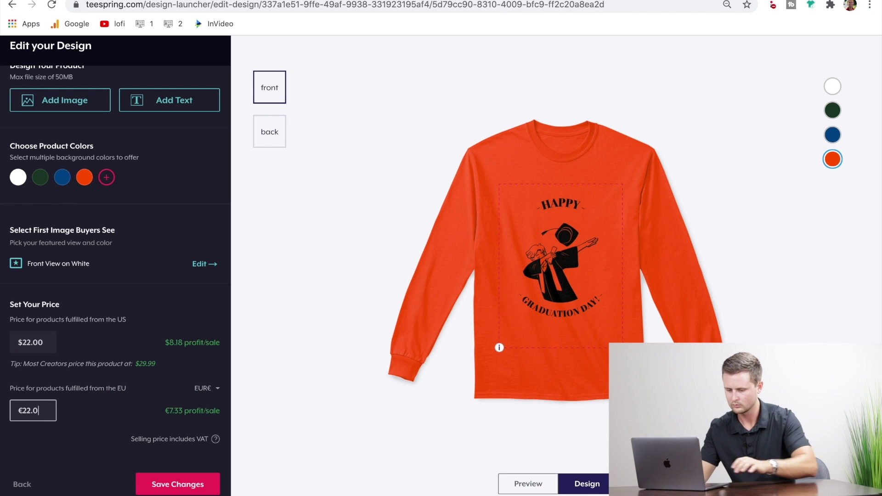
{"action": "type", "text": "0"}
{"action": "left_click", "coordinate": [156, 401]}
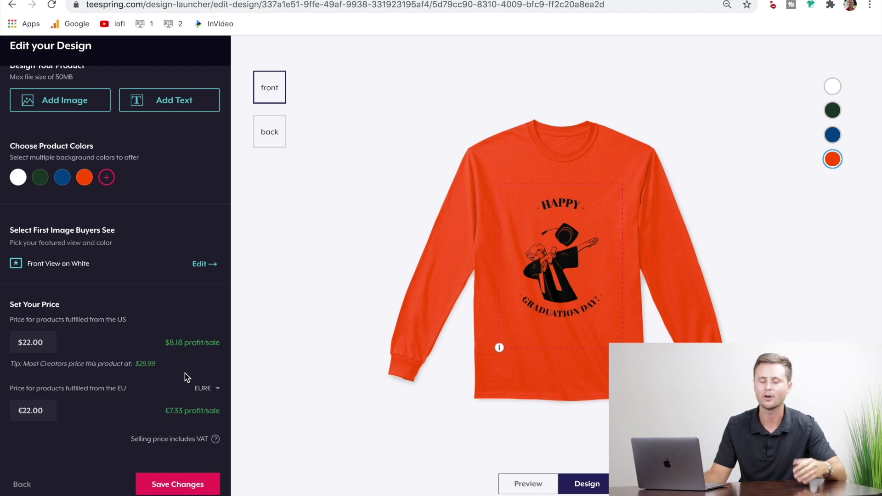
{"action": "left_click", "coordinate": [189, 486]}
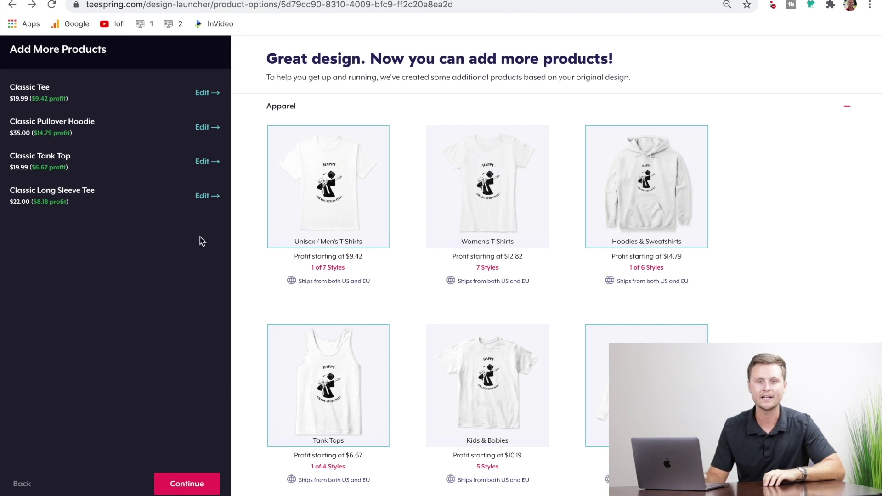
Step: Add the mug in green, blue and red besides white, keeping the front view on white as its first image
{"action": "scroll", "coordinate": [834, 326], "scroll_direction": "down", "scroll_amount": 6}
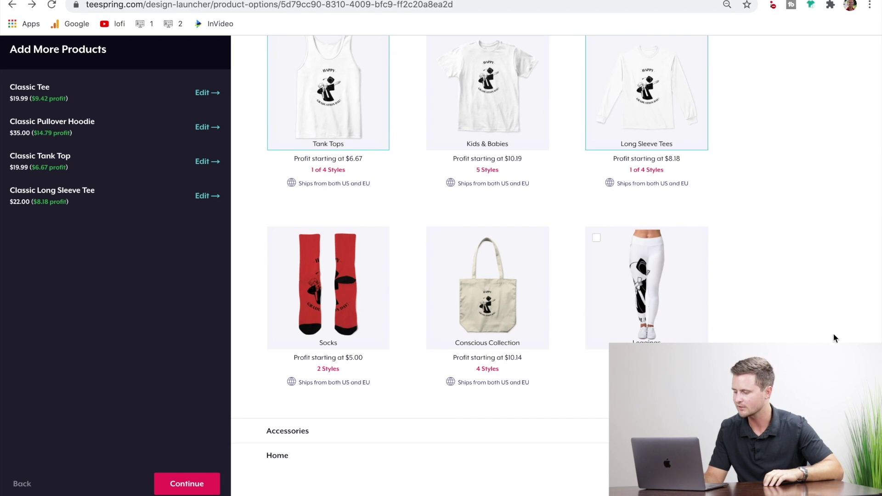
{"action": "left_click", "coordinate": [847, 431]}
{"action": "scroll", "coordinate": [786, 277], "scroll_direction": "down", "scroll_amount": 2}
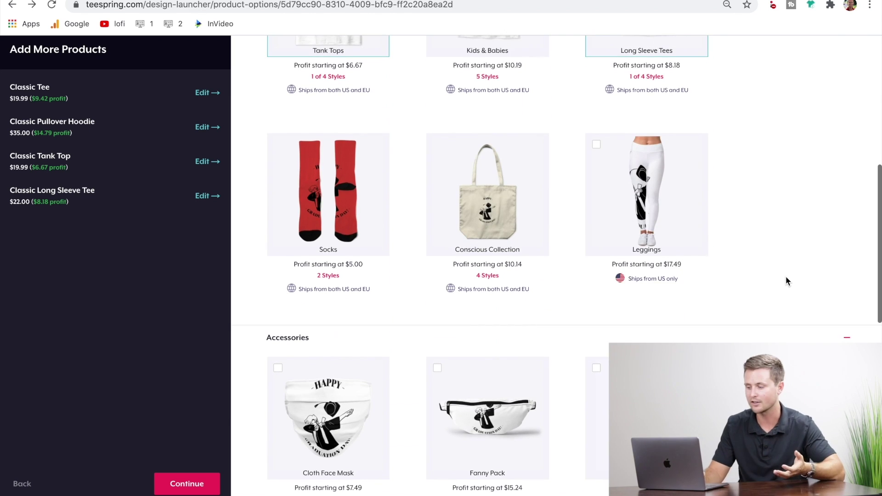
{"action": "scroll", "coordinate": [786, 277], "scroll_direction": "down", "scroll_amount": 10}
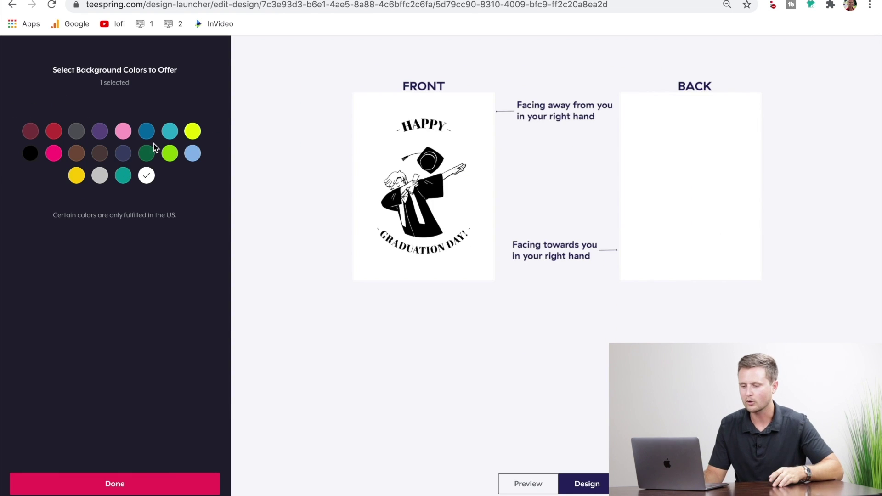
{"action": "left_click", "coordinate": [147, 154]}
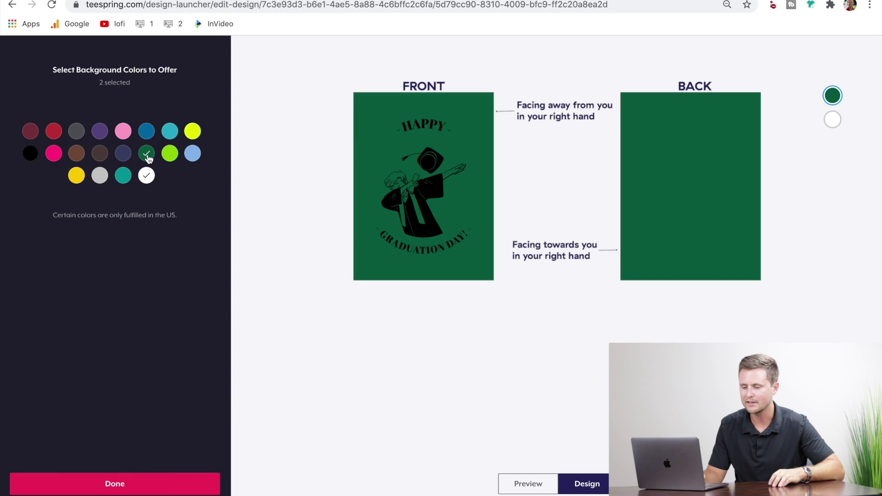
{"action": "left_click", "coordinate": [147, 132]}
{"action": "left_click", "coordinate": [53, 131]}
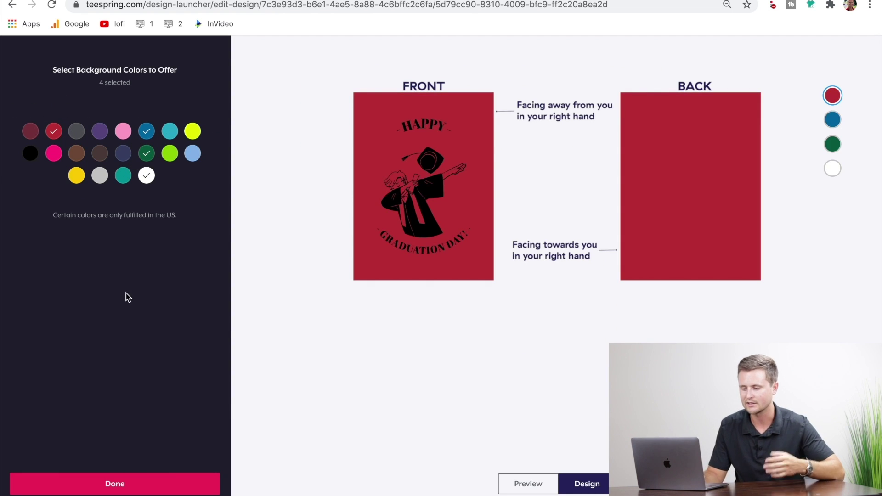
{"action": "left_click", "coordinate": [113, 482]}
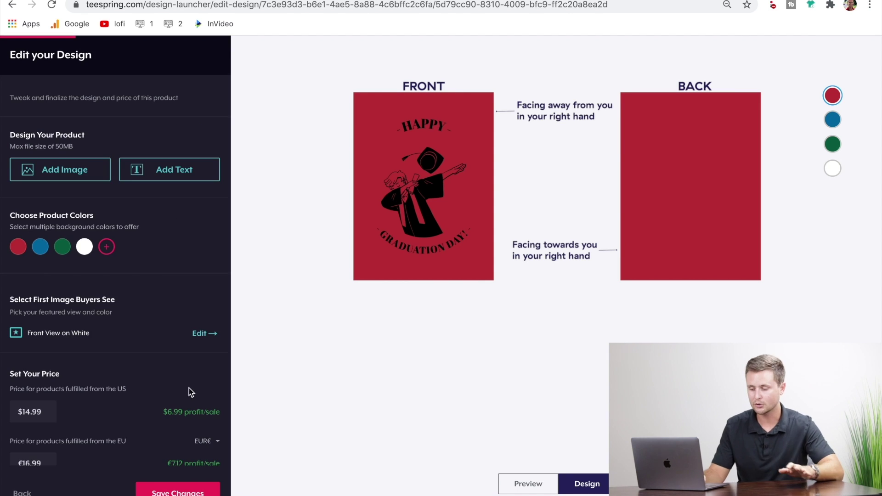
{"action": "left_click", "coordinate": [196, 337]}
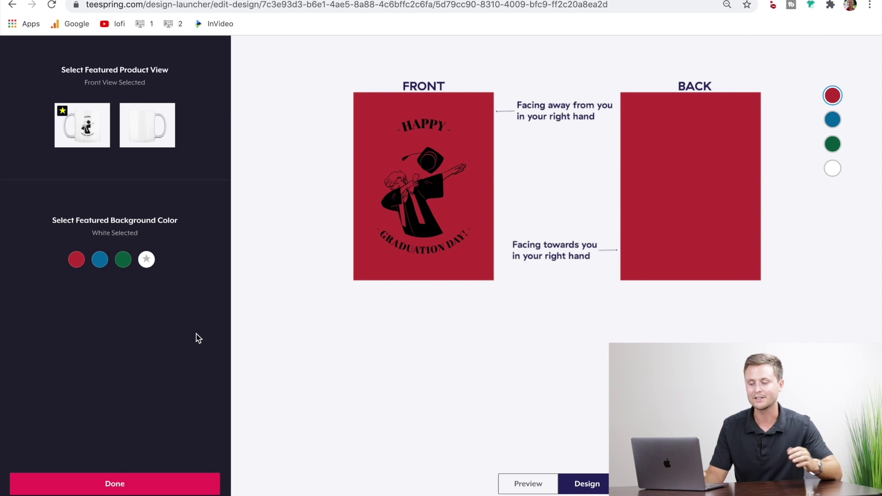
{"action": "left_click", "coordinate": [97, 482]}
Step: Set the mug's US price to $10.99 and its EU price to €10.99, save, and proceed to creating the listing
{"action": "left_click_drag", "start_coordinate": [51, 368], "coordinate": [1, 374]}
{"action": "type", "text": "10.99"}
{"action": "left_click_drag", "start_coordinate": [46, 420], "coordinate": [2, 422]}
{"action": "type", "text": "10.99"}
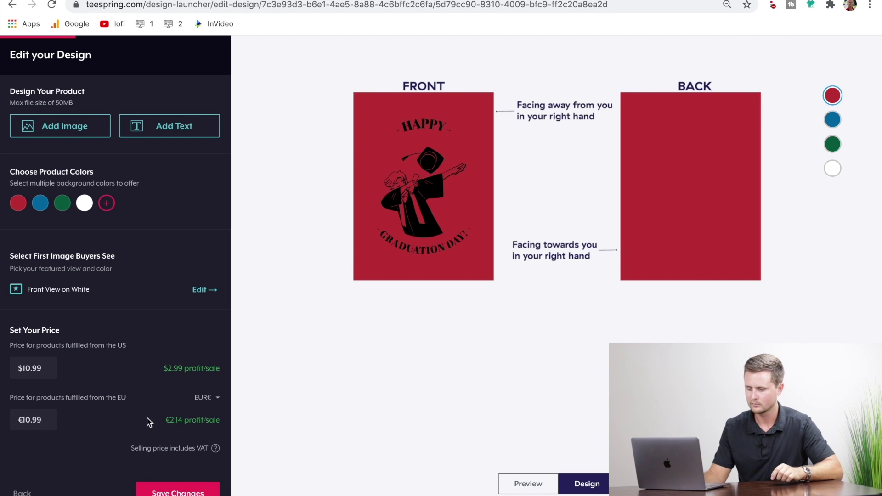
{"action": "left_click", "coordinate": [178, 491]}
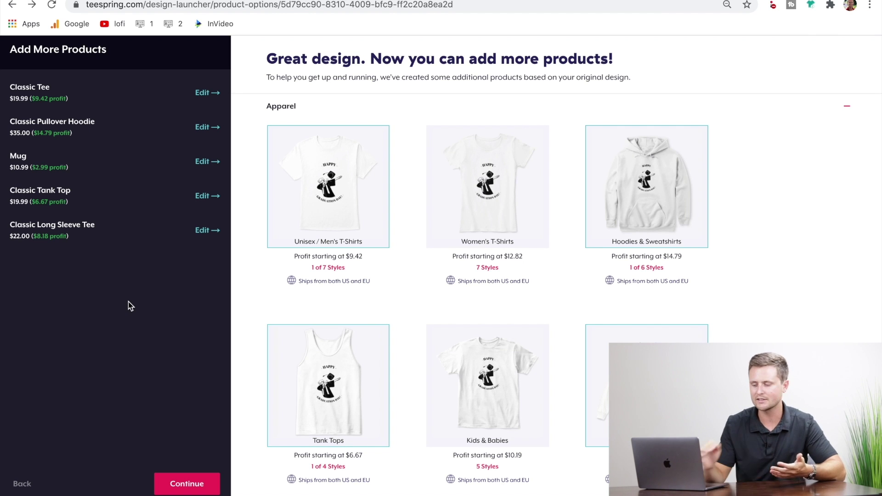
{"action": "left_click", "coordinate": [185, 488]}
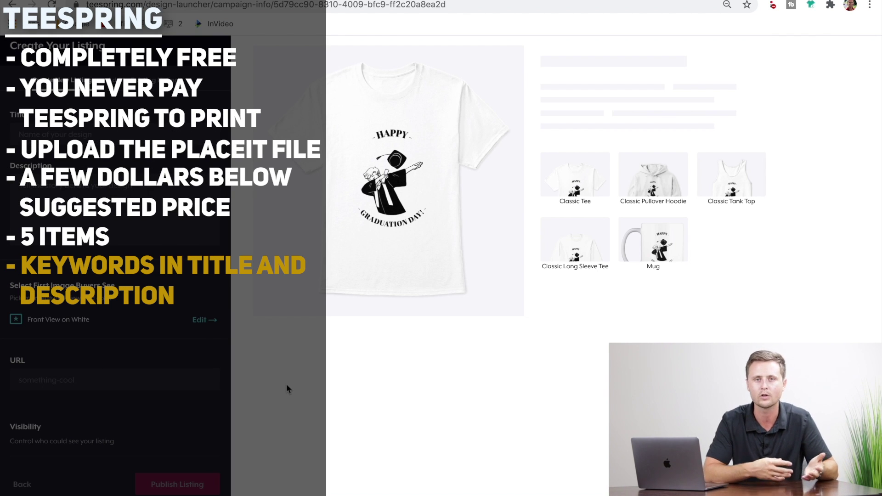
Step: Title the listing "Happy Graduation Day" and describe it as "Add some fun to your graduation wardrobe with this or give it as the perfect gift!"
{"action": "type", "text": "Happy Graduation Day"}
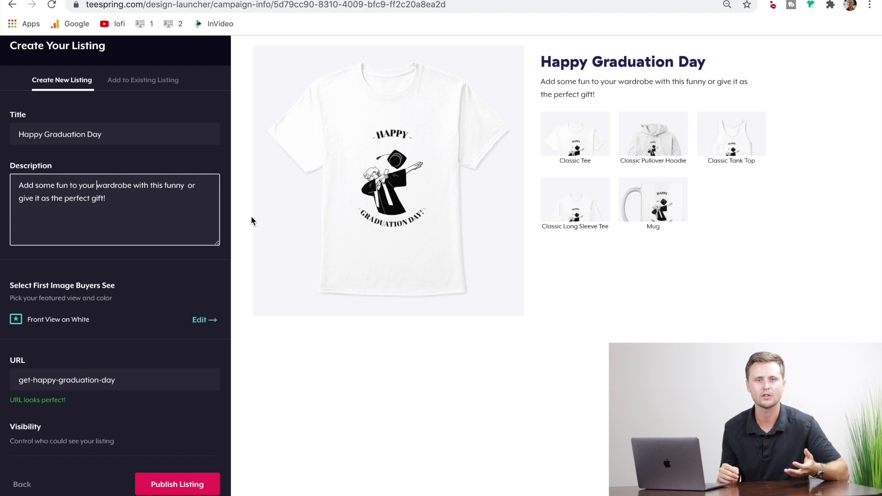
{"action": "key", "text": "BackSpace"}
{"action": "key", "text": "BackSpace"}
{"action": "key", "text": "BackSpace"}
{"action": "key", "text": "BackSpace"}
{"action": "key", "text": "BackSpace"}
{"action": "key", "text": "BackSpace"}
{"action": "key", "text": "BackSpace"}
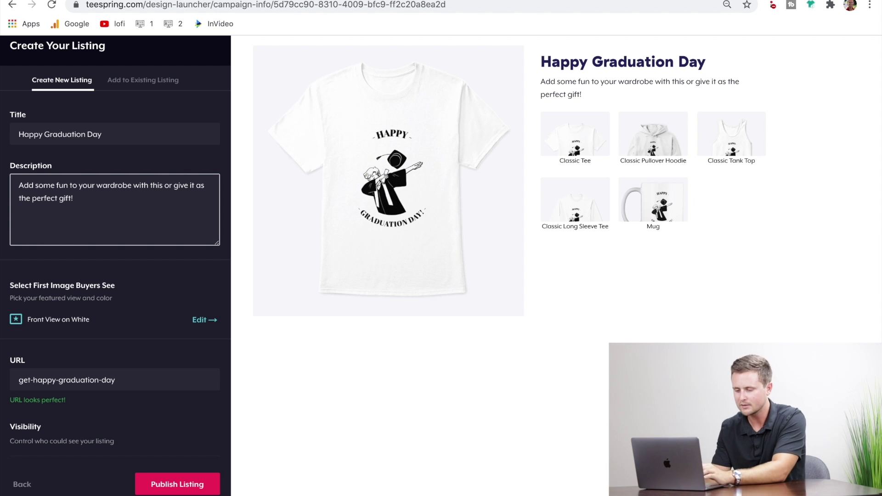
{"action": "type", "text": "graduation"}
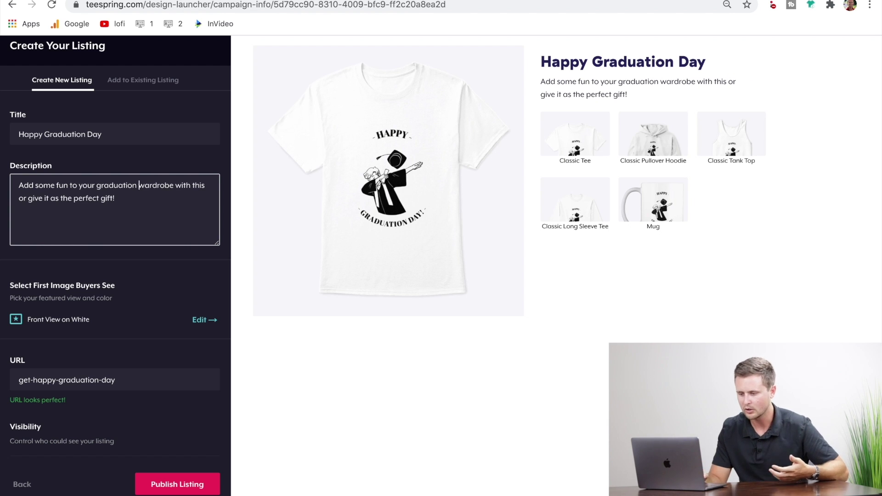
Step: Insert "funny graduation design" after "with this" in the listing description
{"action": "left_click", "coordinate": [19, 199]}
{"action": "type", "text": "funny gradutat"}
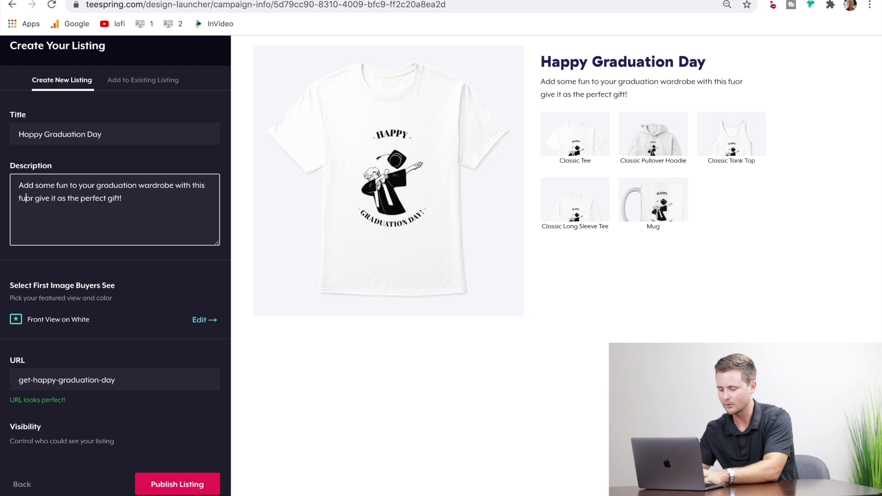
{"action": "key", "text": "BackSpace"}
{"action": "key", "text": "BackSpace"}
{"action": "key", "text": "BackSpace"}
{"action": "type", "text": "ation design"}
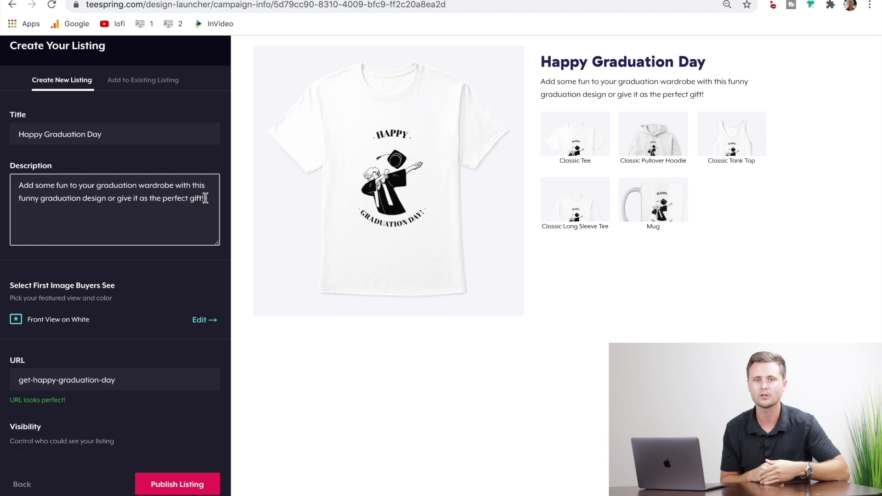
Step: Remove the "get-" prefix from the listing URL and add a suffix so it reads happy-graduation-day-1
{"action": "scroll", "coordinate": [205, 198], "scroll_direction": "down", "scroll_amount": 5}
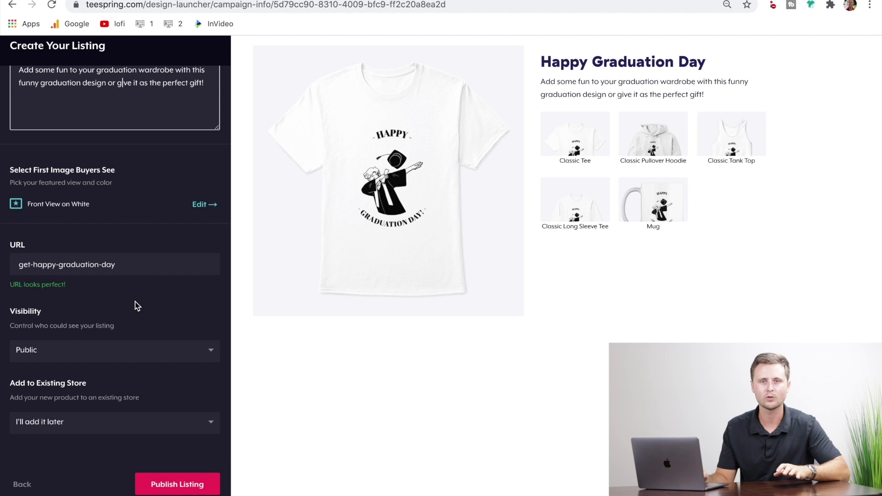
{"action": "left_click", "coordinate": [30, 265]}
{"action": "key", "text": "BackSpace"}
{"action": "key", "text": "BackSpace"}
{"action": "key", "text": "BackSpace"}
{"action": "key", "text": "BackSpace"}
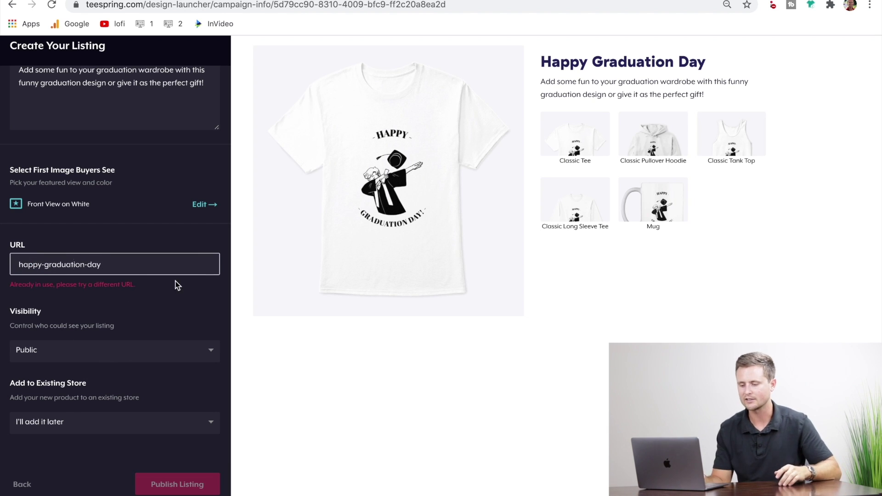
{"action": "left_click", "coordinate": [114, 265]}
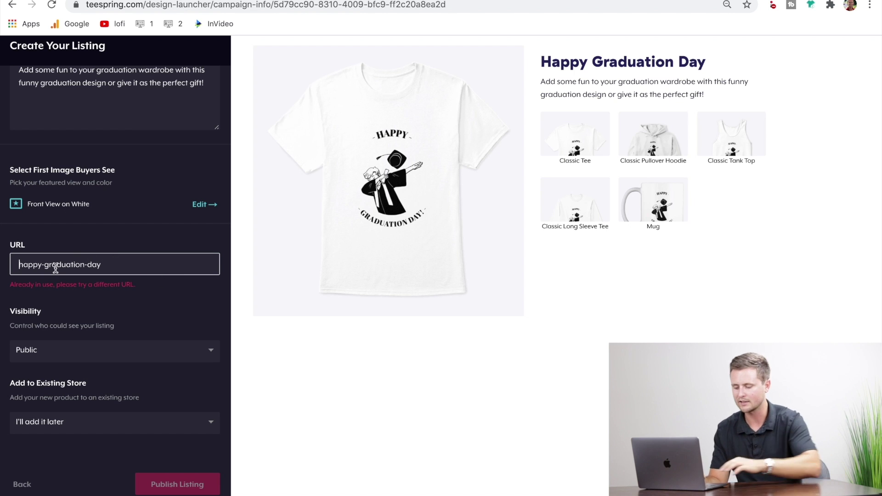
{"action": "type", "text": "-1"}
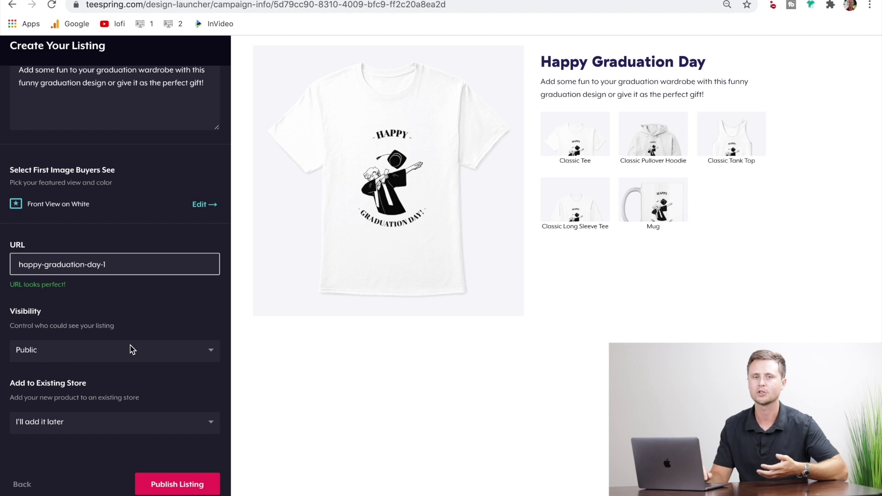
Step: Review the listing's title, description, URL and visibility, and publish the listing
{"action": "scroll", "coordinate": [131, 349], "scroll_direction": "up", "scroll_amount": 2}
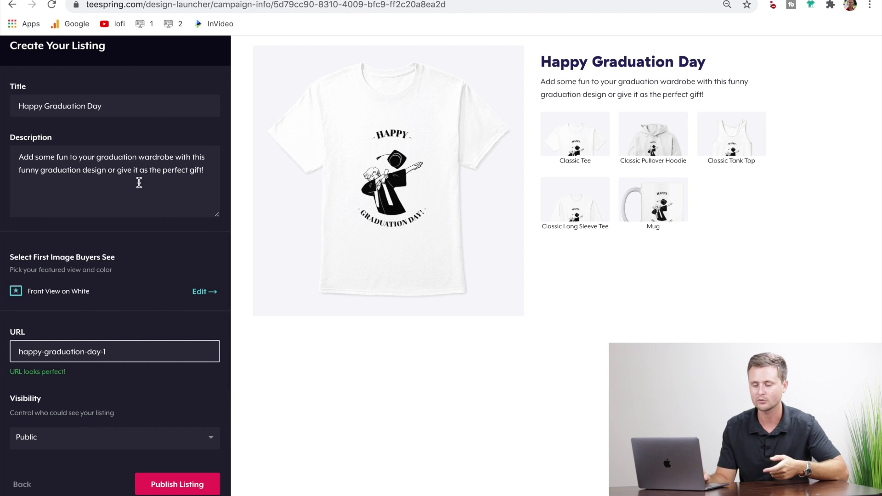
{"action": "left_click", "coordinate": [192, 318]}
{"action": "scroll", "coordinate": [193, 318], "scroll_direction": "down", "scroll_amount": 2}
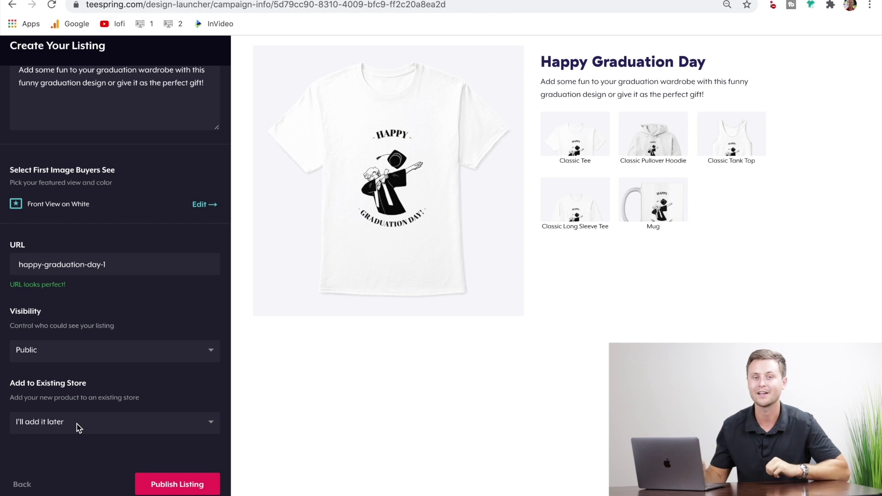
{"action": "left_click", "coordinate": [175, 485]}
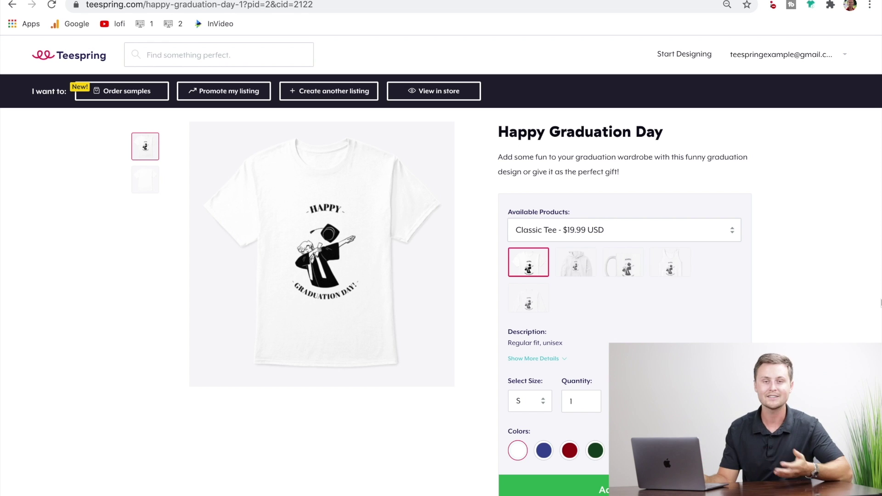
Step: View the Classic Pullover Hoodie in blue on the published listing page
{"action": "left_click", "coordinate": [576, 262]}
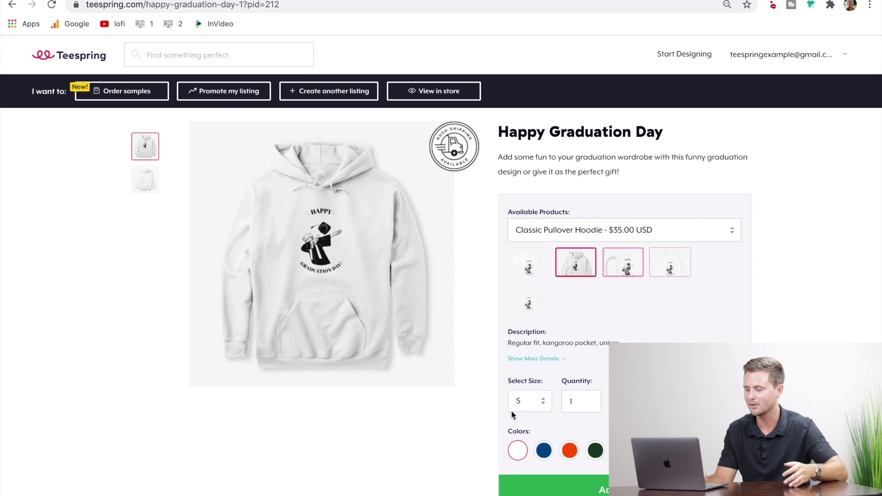
{"action": "left_click", "coordinate": [542, 453]}
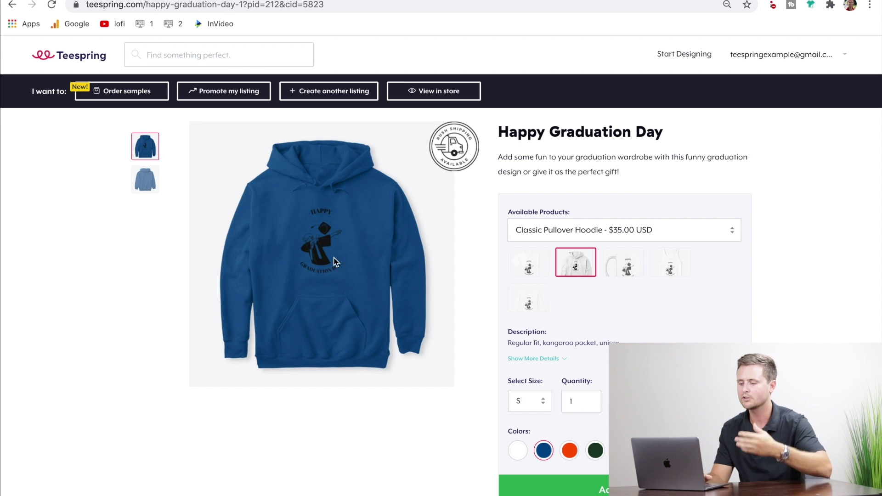
Step: Open the account settings and examine the PayPal and Payoneer payout options
{"action": "left_click", "coordinate": [825, 57]}
{"action": "left_click", "coordinate": [746, 331]}
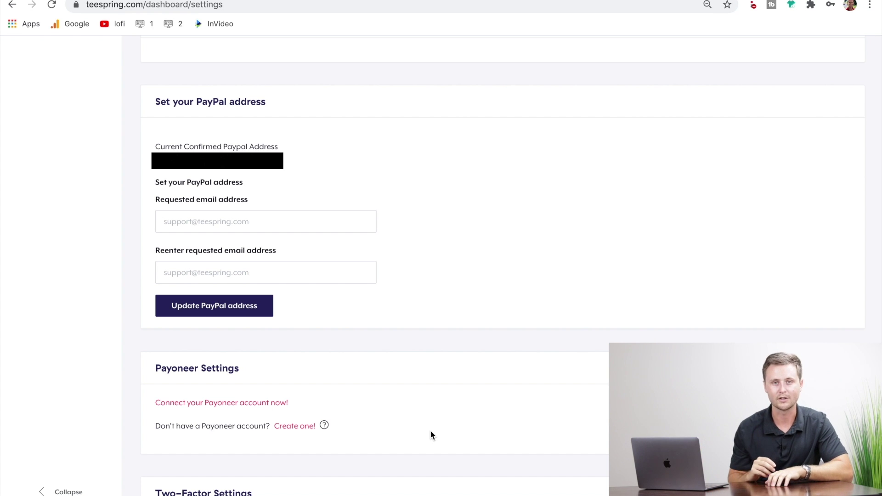
{"action": "scroll", "coordinate": [431, 435], "scroll_direction": "up", "scroll_amount": 15}
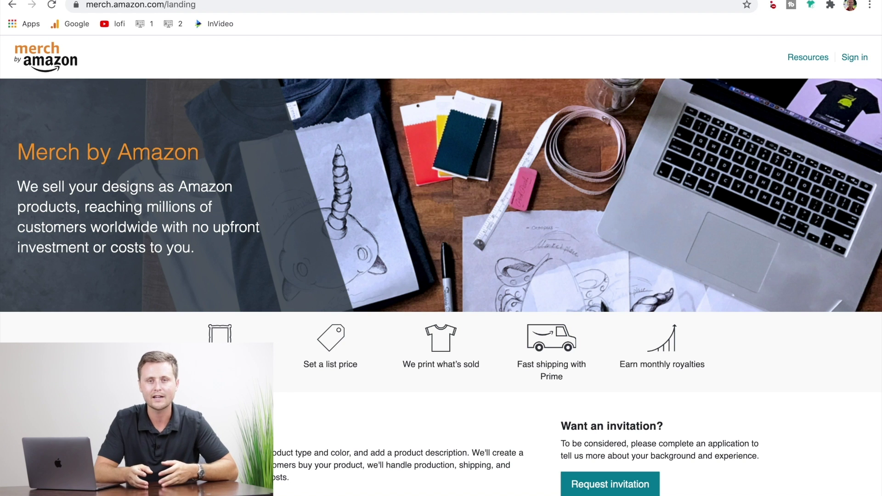
Step: Look at the invitation request section on the Merch by Amazon landing page
{"action": "scroll", "coordinate": [803, 144], "scroll_direction": "down", "scroll_amount": 3}
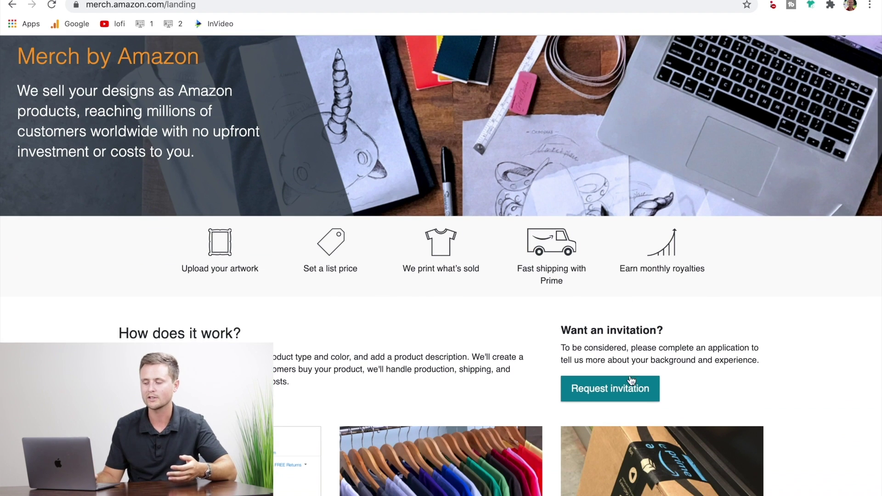